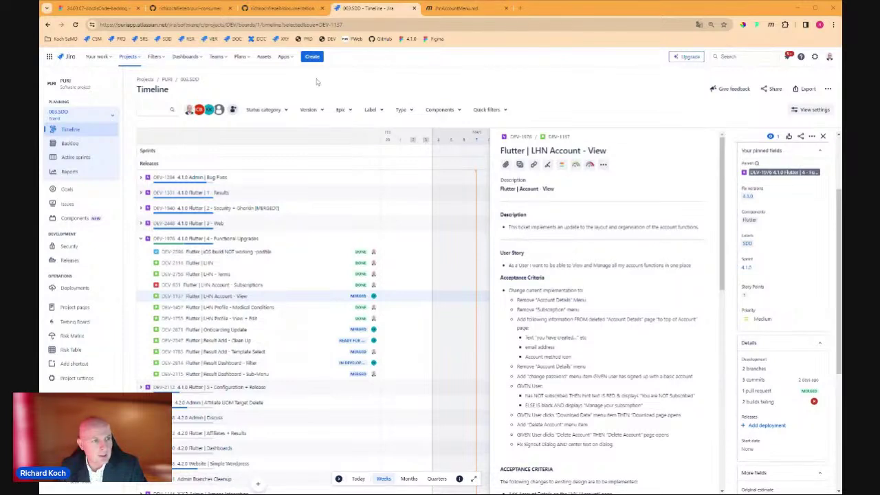
# Select the 003.SDD board and filter its timeline to version 4.1.0
pyautogui.click(106, 115)
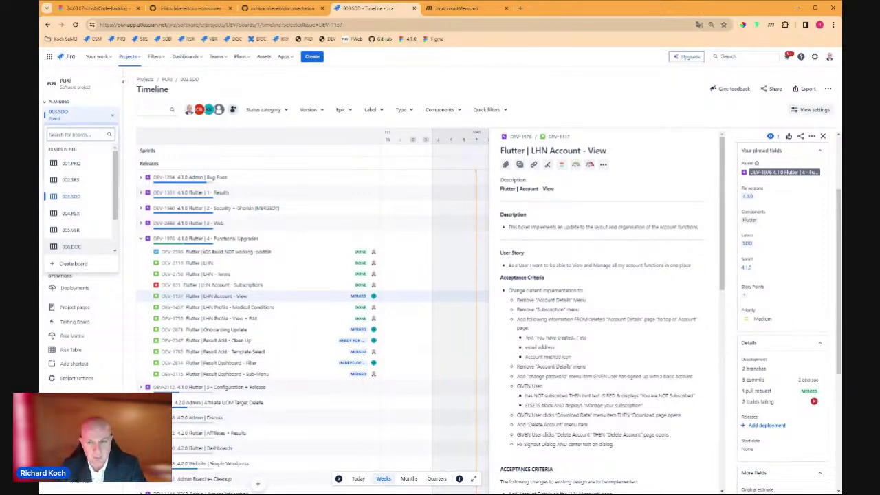
pyautogui.click(72, 198)
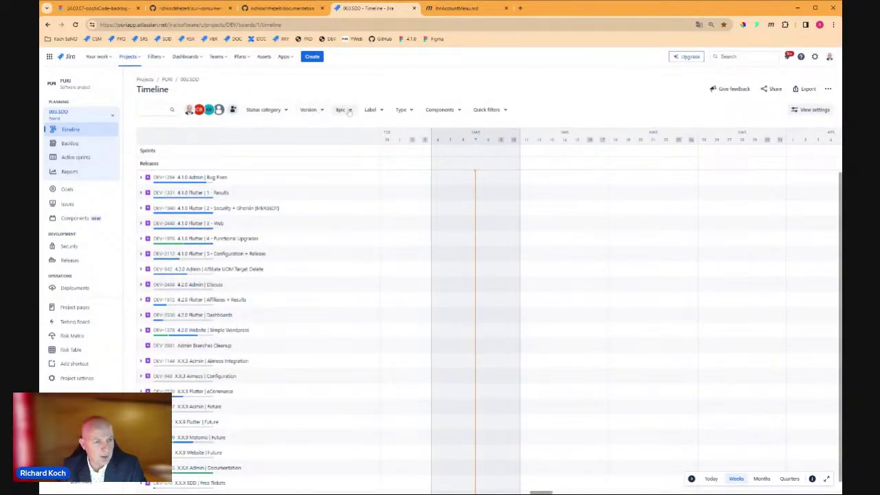
pyautogui.click(311, 110)
pyautogui.click(309, 149)
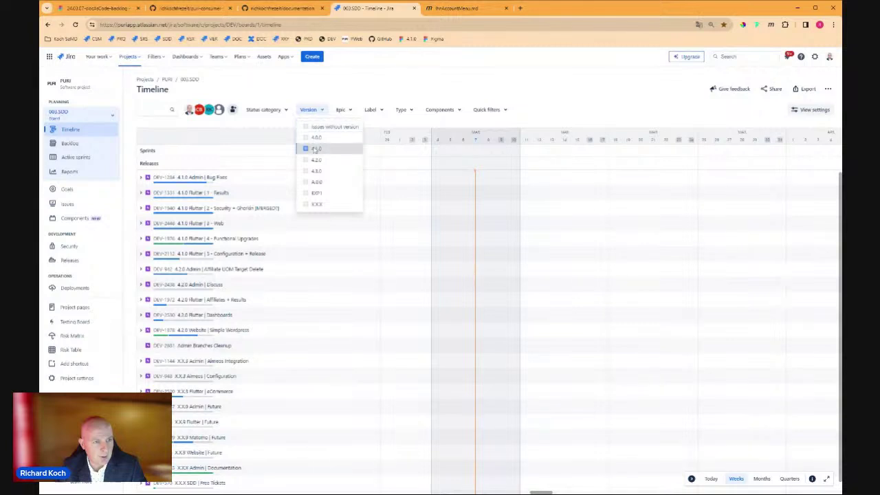
pyautogui.click(397, 91)
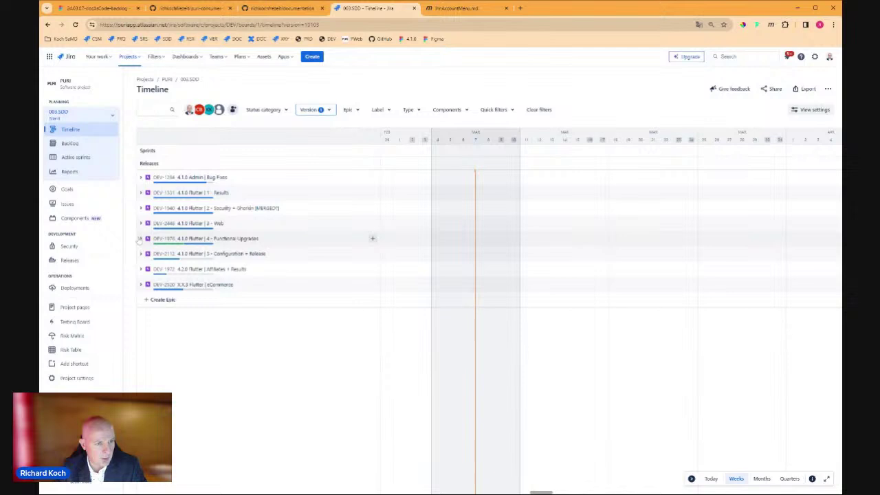
# Expand the 4.1.0 Flutter | 4 - Functional Upgrades epic and examine the linked branches and pull requests of ticket DEV-2596
pyautogui.click(140, 238)
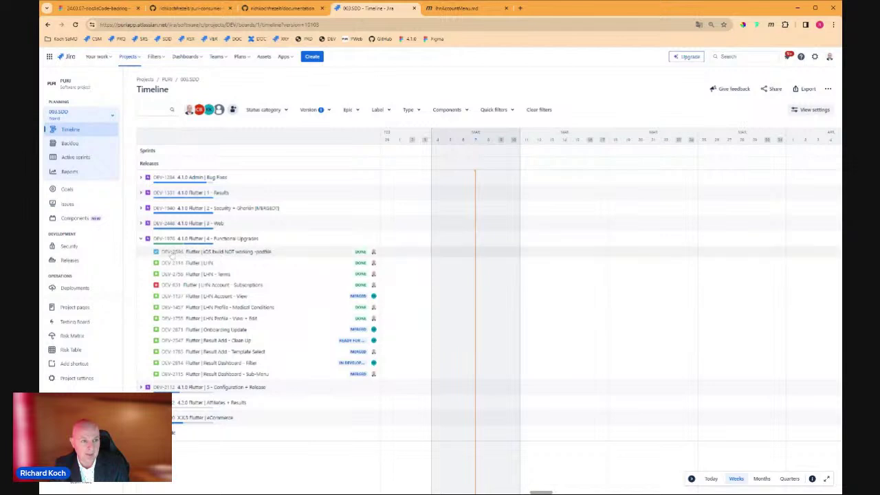
pyautogui.click(281, 253)
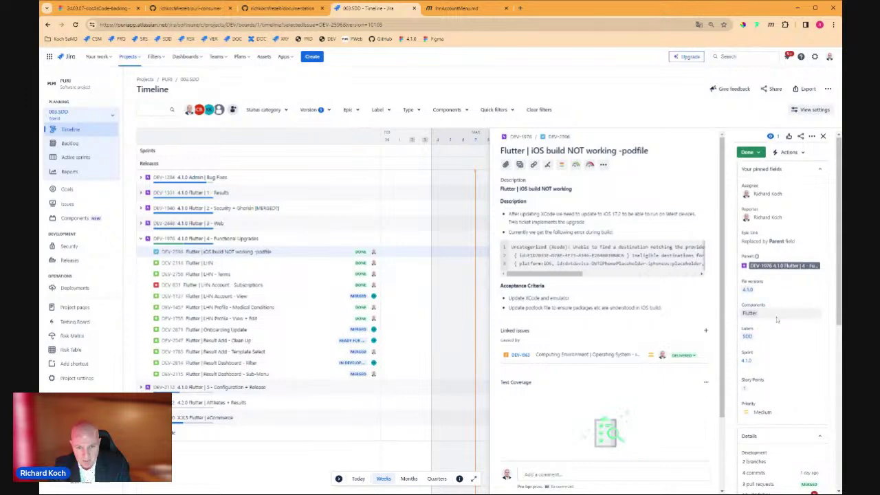
pyautogui.scroll(-1, 768, 310)
pyautogui.scroll(-4, 773, 274)
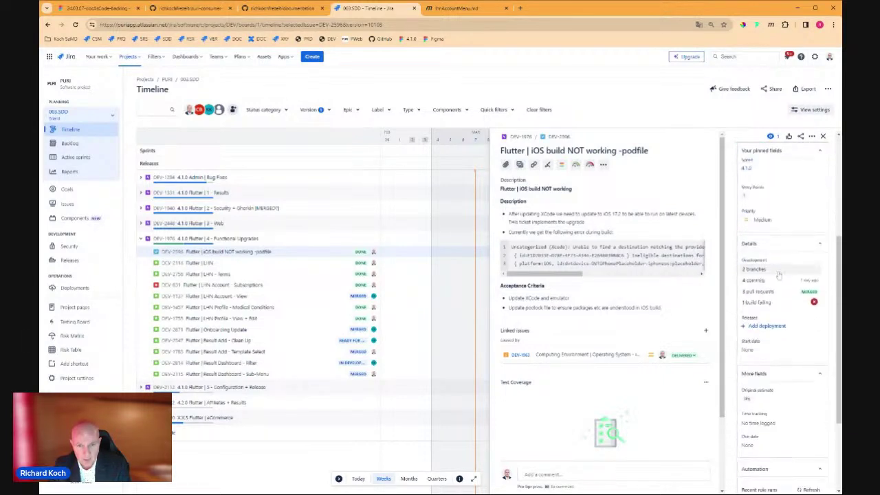
pyautogui.moveTo(764, 269)
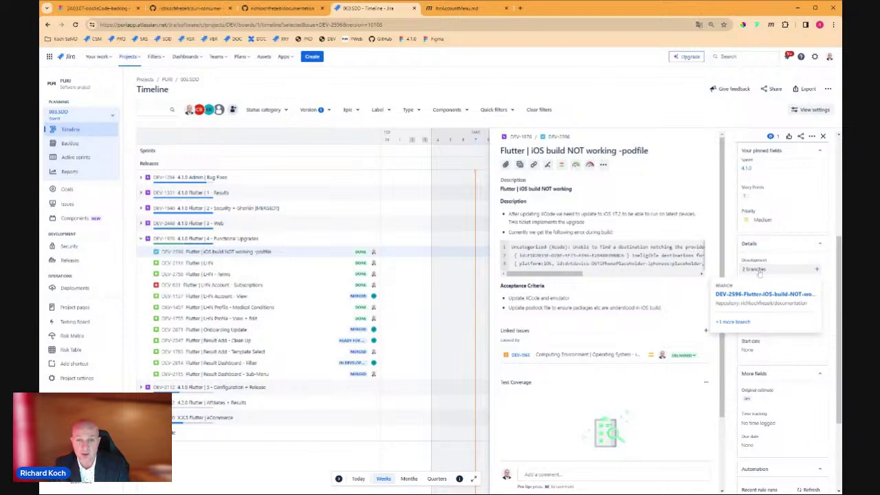
pyautogui.click(754, 269)
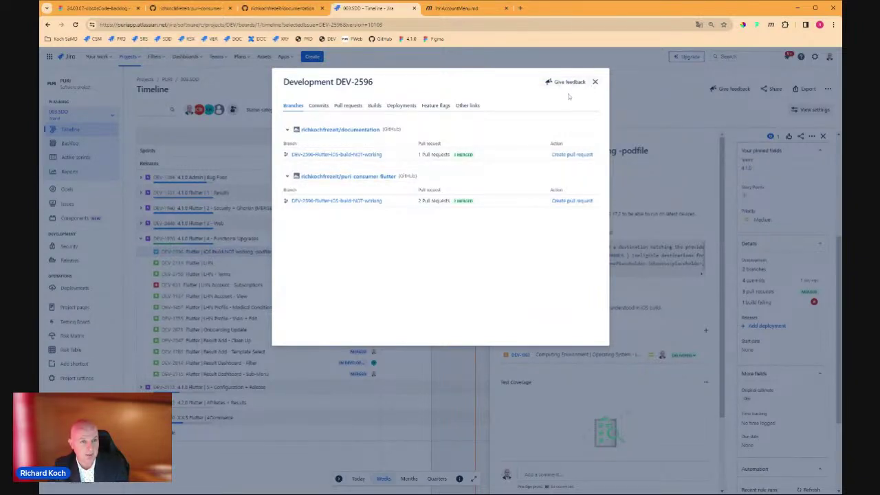
pyautogui.click(347, 105)
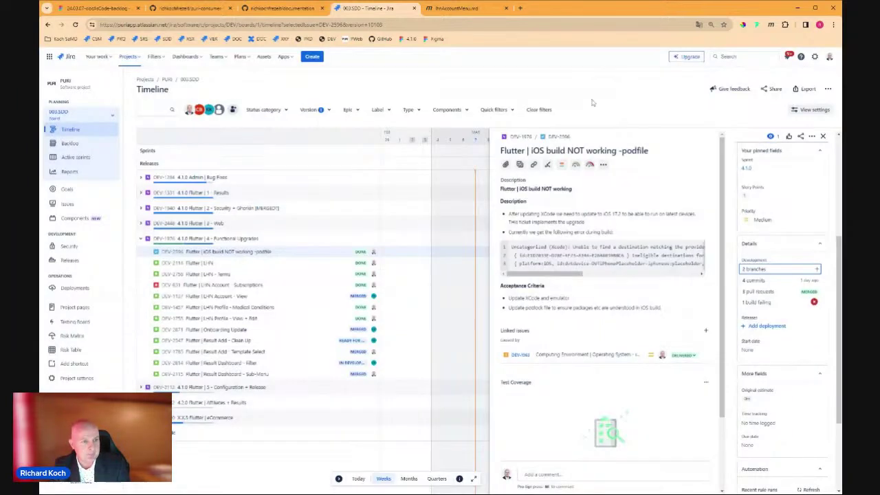
pyautogui.click(595, 82)
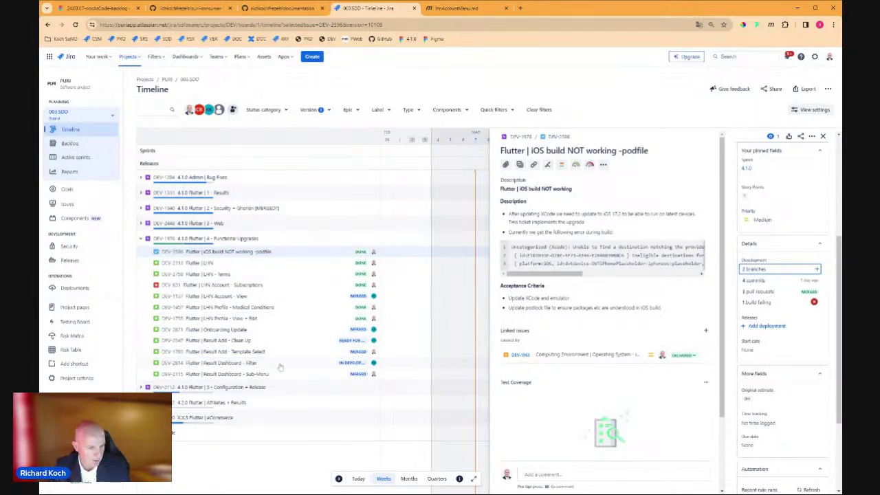
# Open the Flutter | Result Dashboard - Filter ticket, DEV-2814, and check which repositories have a development branch for it
pyautogui.click(256, 367)
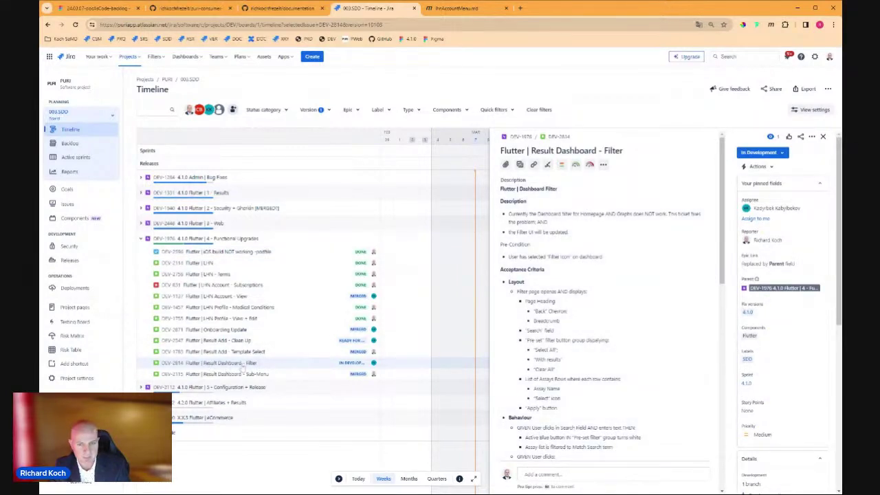
pyautogui.scroll(-2, 807, 332)
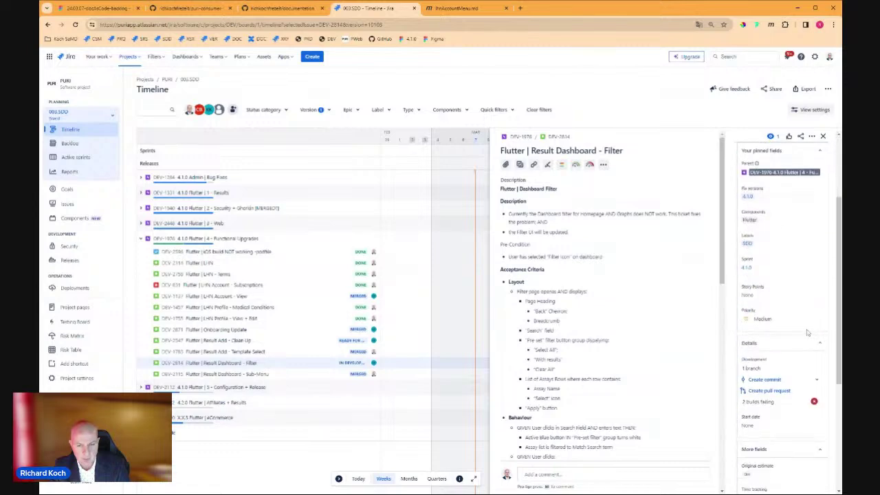
pyautogui.scroll(-1, 808, 333)
pyautogui.click(757, 292)
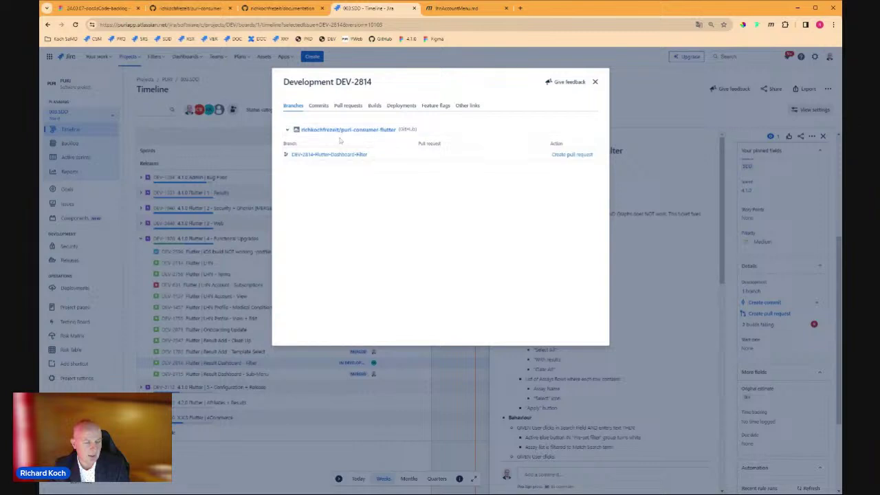
pyautogui.click(595, 82)
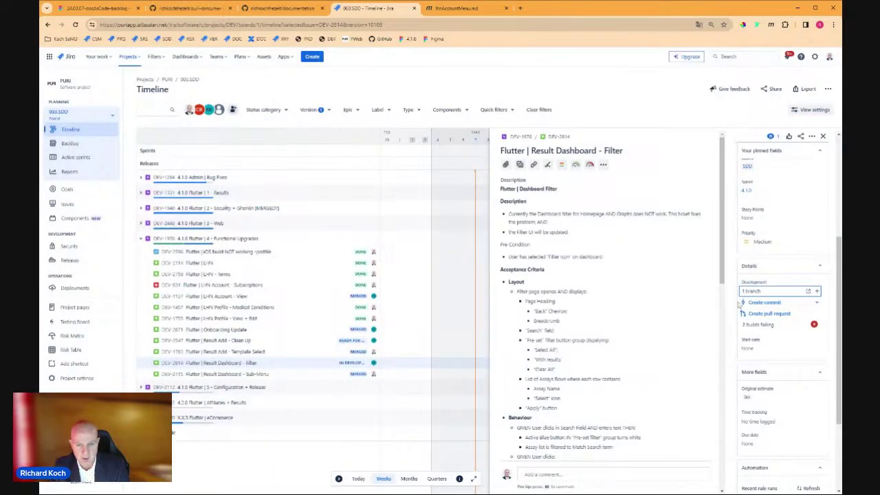
# Create a GitHub branch for DEV-2814 in the documentation repository, branching from 4.1.0 and keeping the suggested branch name
pyautogui.click(817, 292)
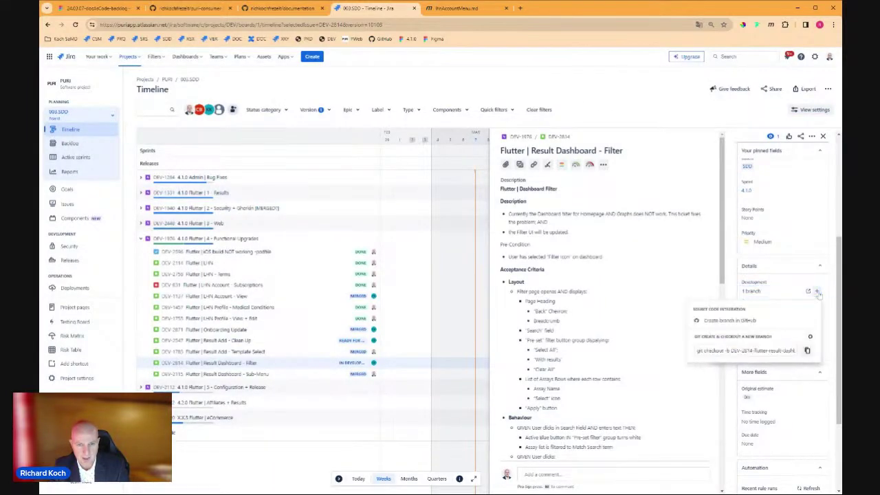
pyautogui.click(746, 321)
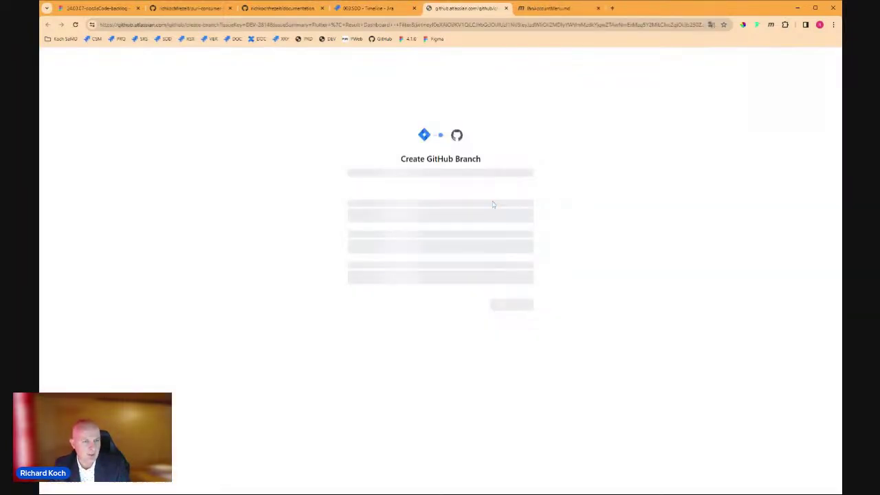
pyautogui.click(485, 217)
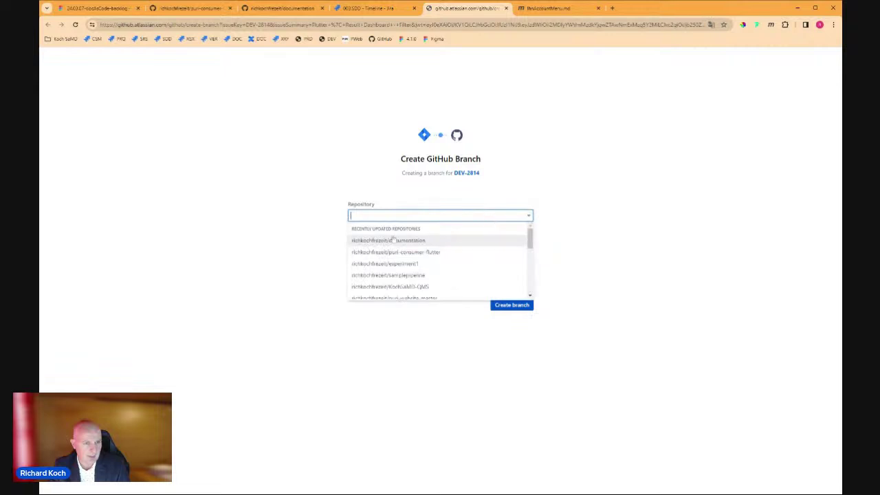
pyautogui.click(394, 240)
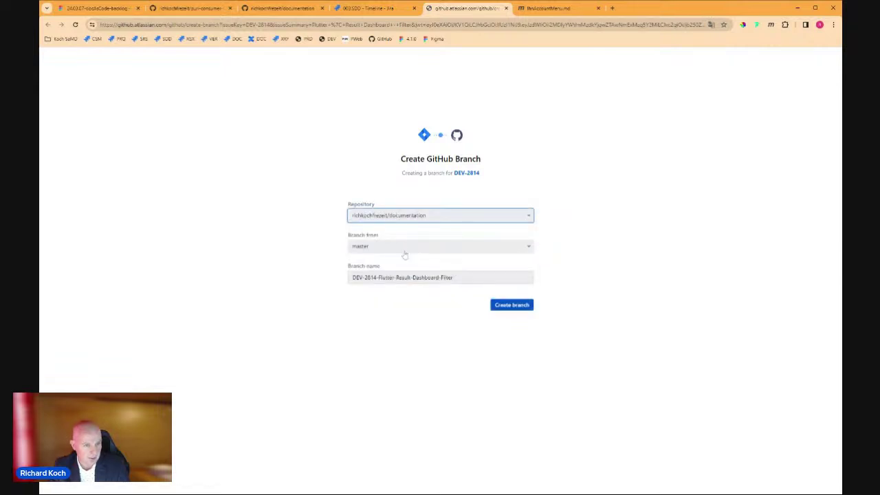
pyautogui.click(405, 251)
pyautogui.click(378, 283)
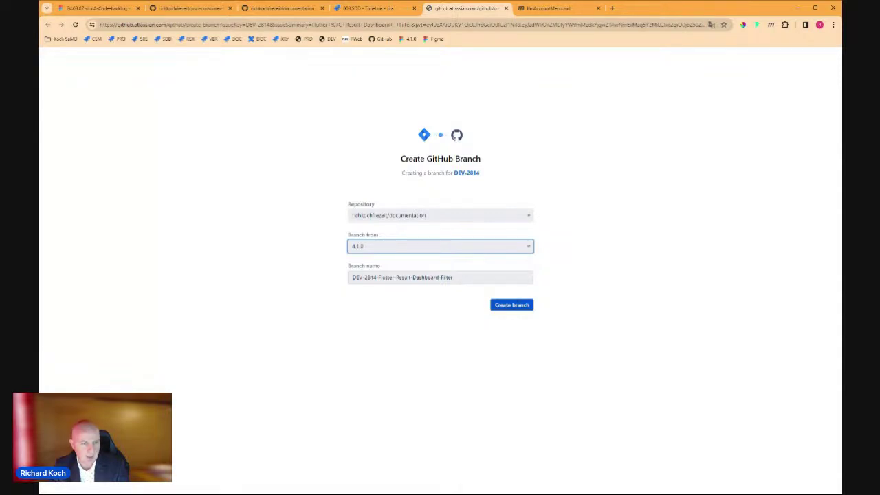
pyautogui.click(515, 303)
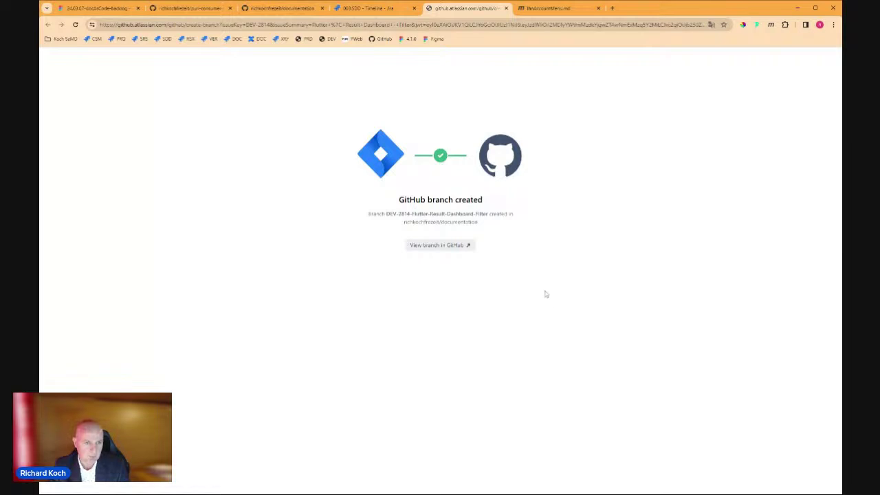
# View the new DEV-2814 branch on GitHub and find it in the documentation repository's branch list
pyautogui.click(437, 246)
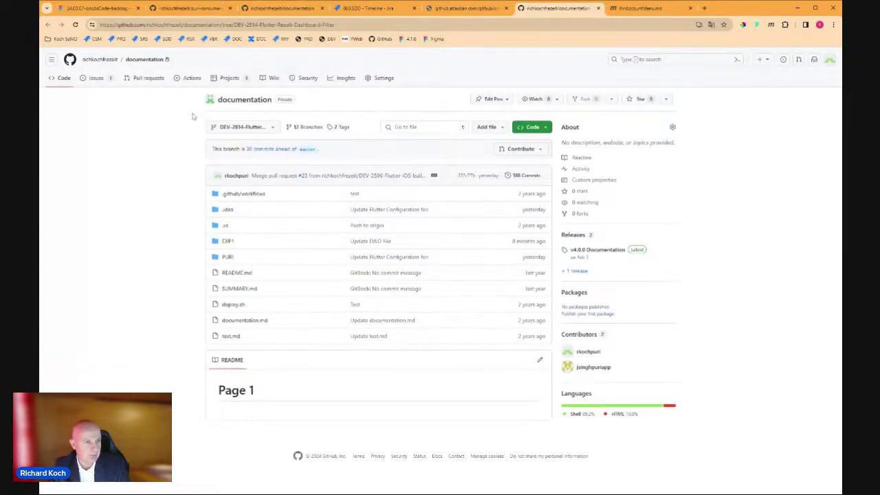
pyautogui.click(234, 129)
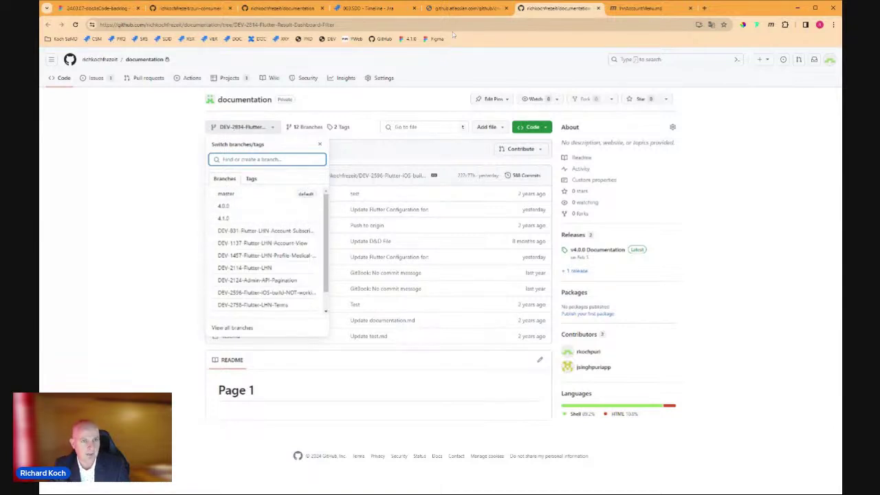
pyautogui.click(378, 10)
pyautogui.click(525, 11)
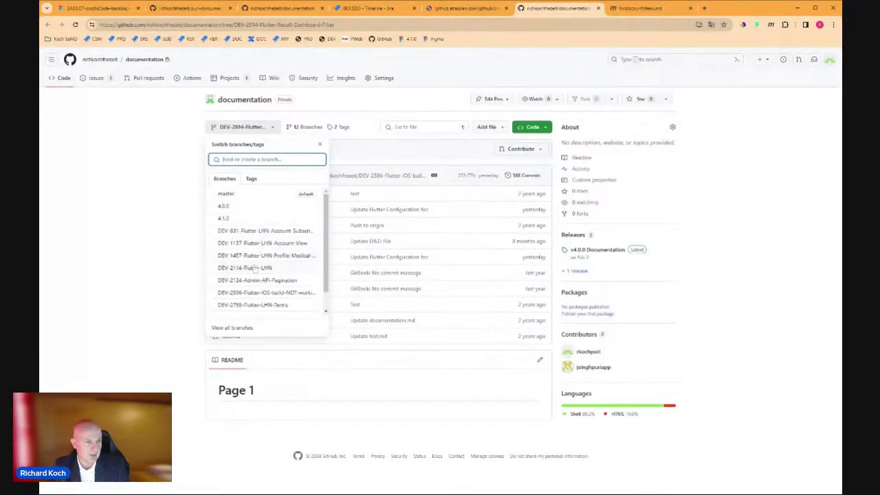
pyautogui.scroll(-2, 248, 255)
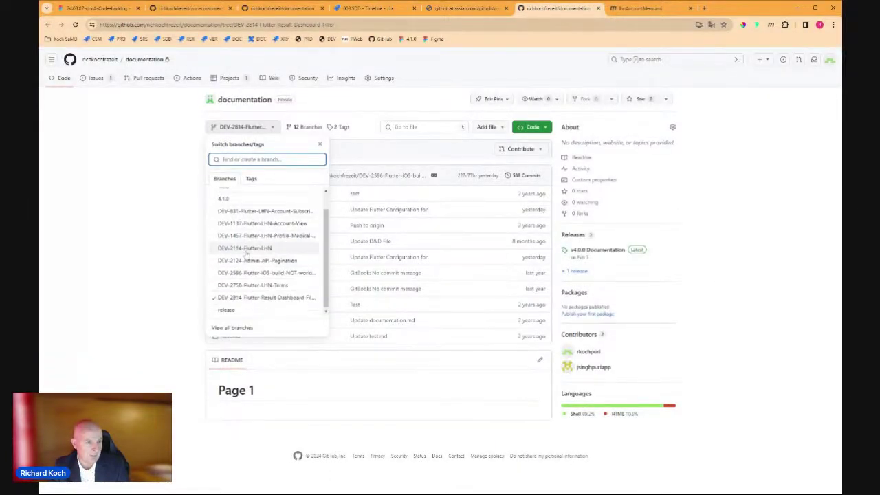
pyautogui.click(256, 301)
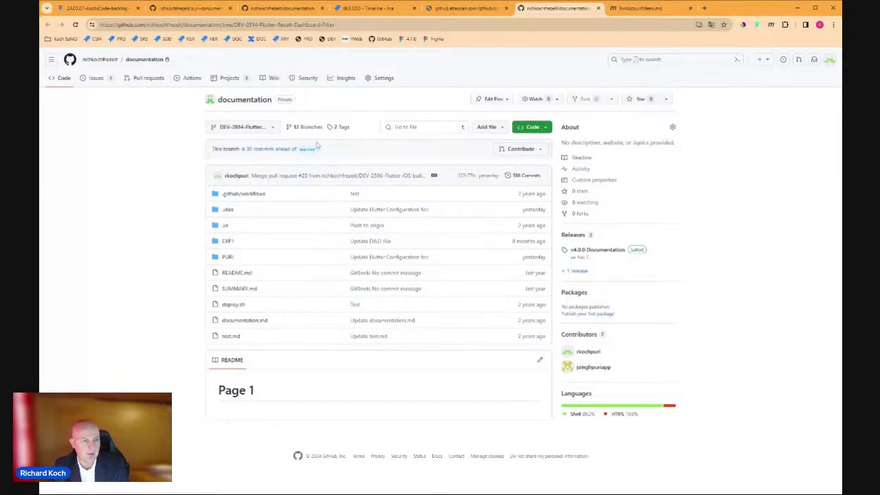
# Revisit the DEV-2814 ticket in Jira and close the GitHub branch creation confirmation page
pyautogui.click(470, 11)
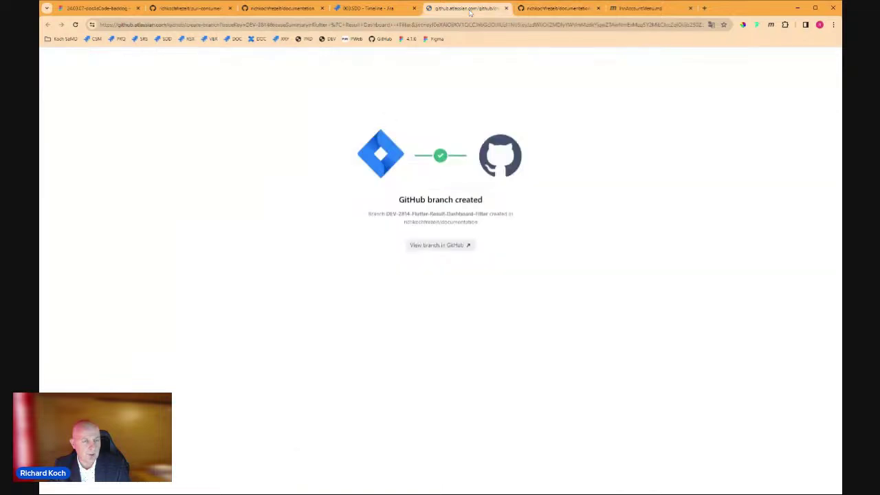
pyautogui.click(375, 9)
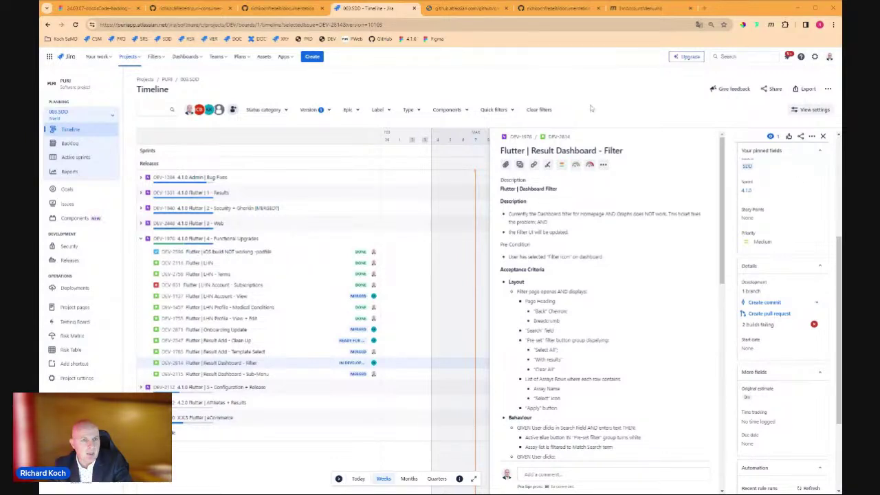
pyautogui.click(479, 10)
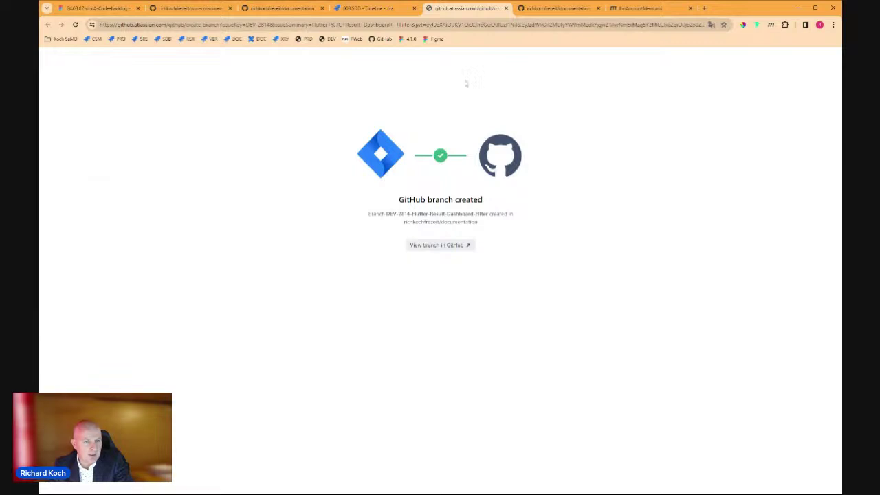
pyautogui.click(506, 8)
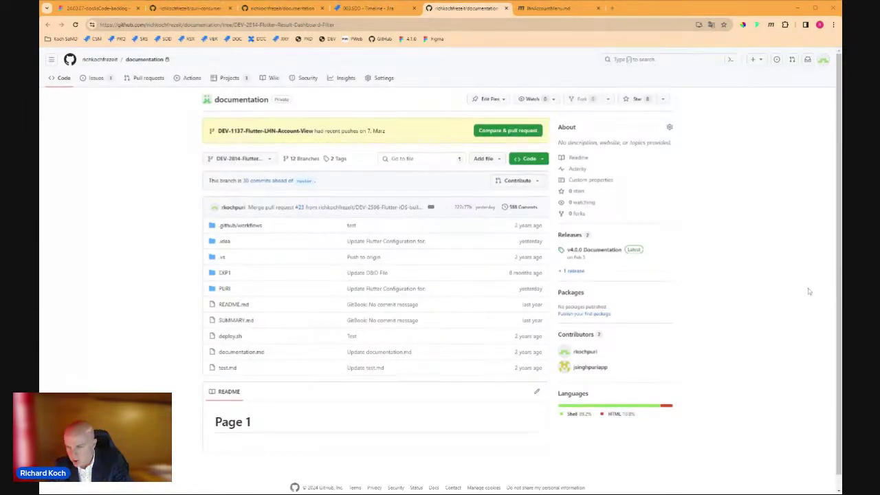
# Switch the documentation repository to the DEV-1137-Flutter-LHN-Account-View branch and start a pull request from its recent pushes
pyautogui.click(269, 160)
pyautogui.click(260, 274)
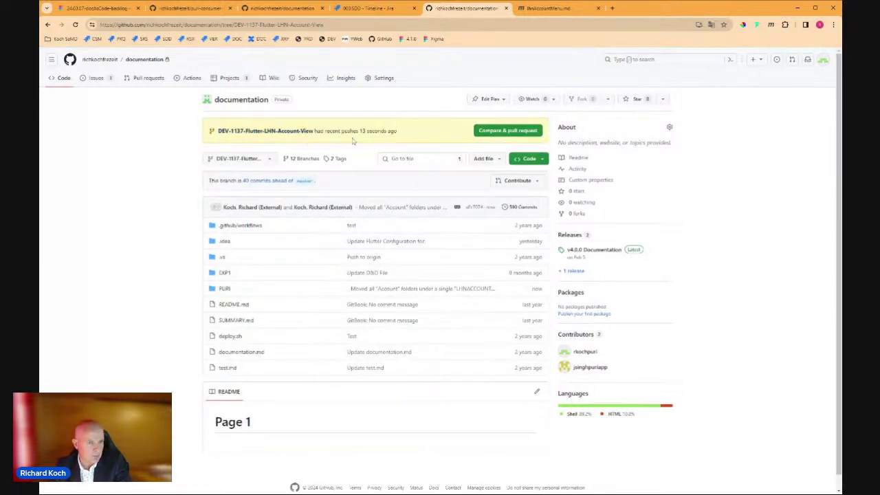
pyautogui.moveTo(367, 130); pyautogui.dragTo(381, 131)
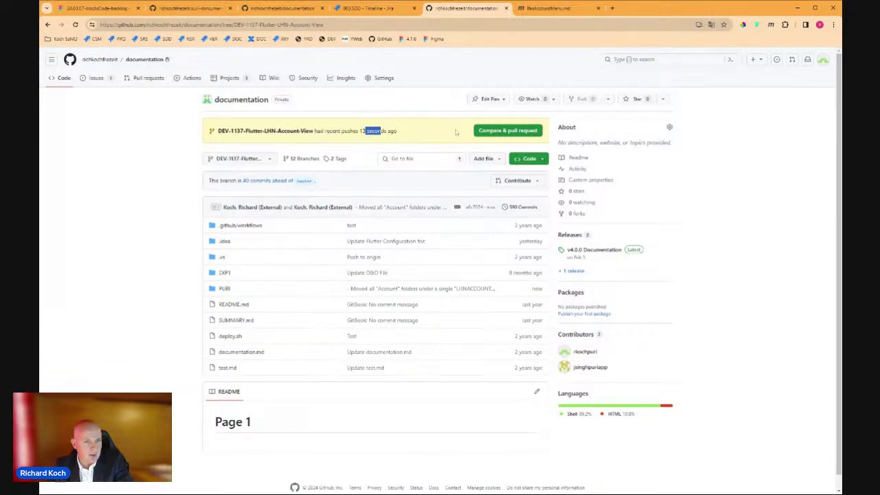
pyautogui.click(491, 131)
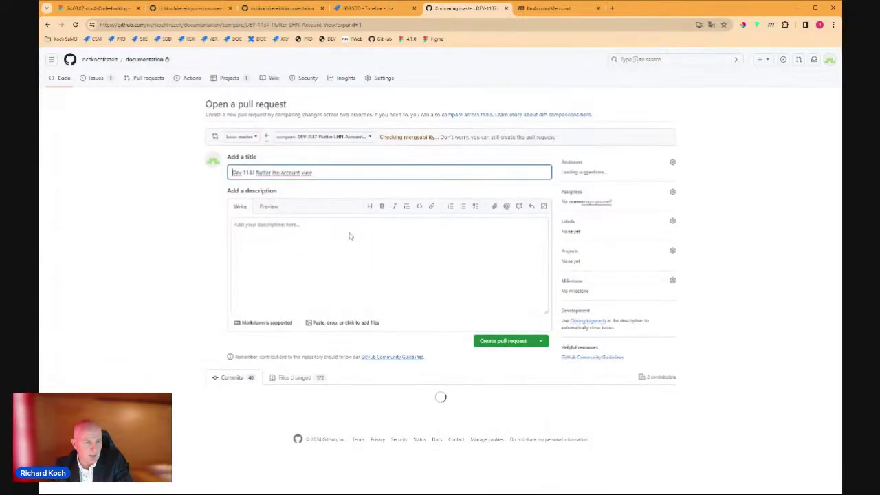
# Return to the Jira timeline and open ticket DEV-1137, Flutter | LHN Account - View, in its own browser tab
pyautogui.click(365, 9)
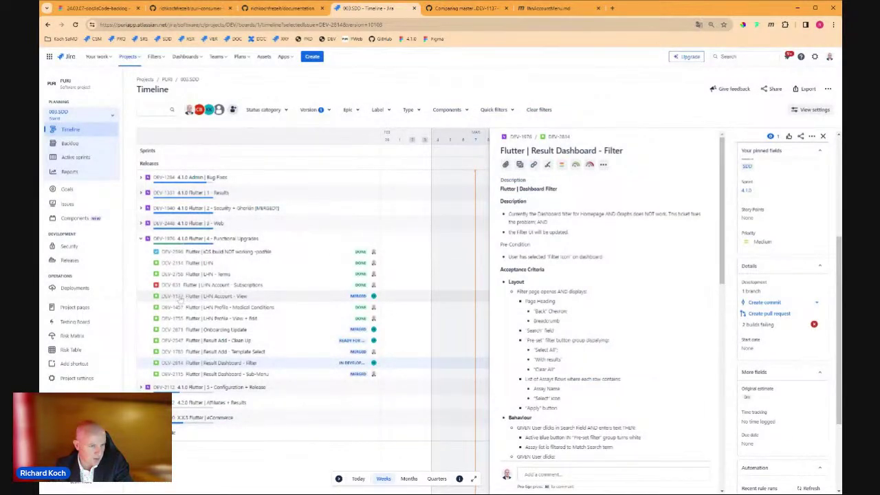
pyautogui.keyDown('ctrl'); pyautogui.click(173, 296); pyautogui.keyUp('ctrl')
pyautogui.click(455, 9)
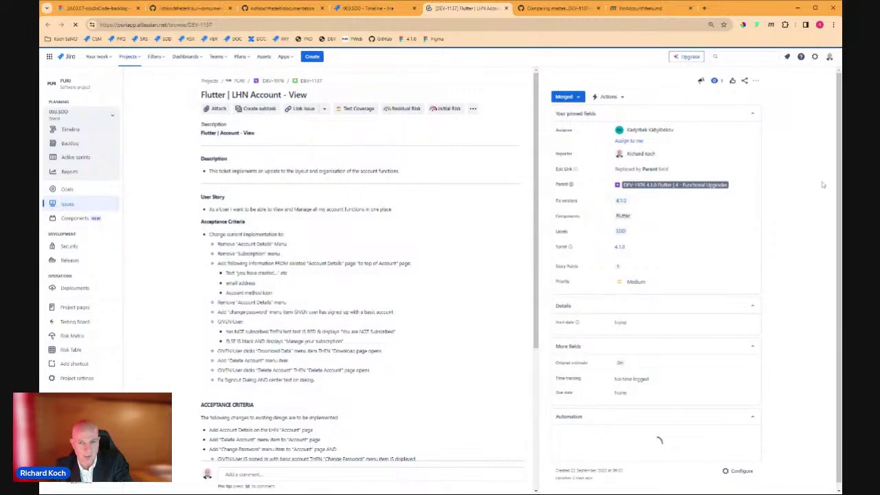
# Narrow the browser window and review the DEV-1137 ticket's user story, acceptance criteria, Figma design and linked issues
pyautogui.moveTo(841, 193); pyautogui.dragTo(805, 195)
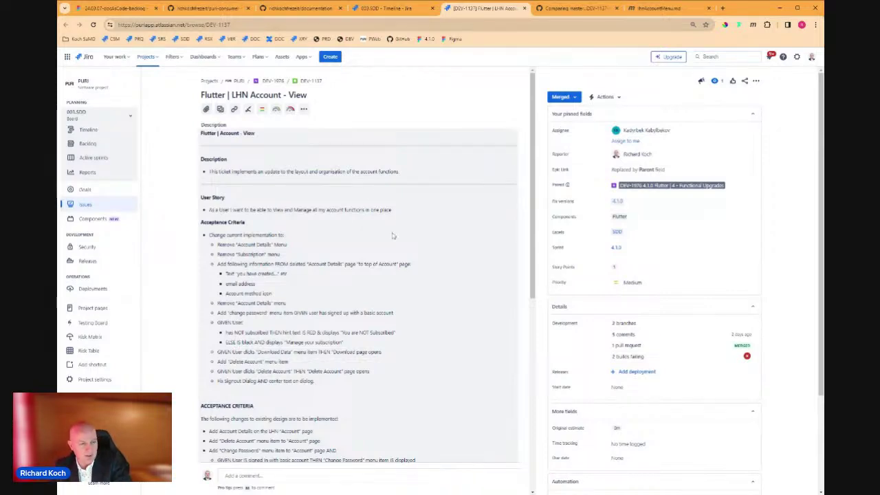
pyautogui.scroll(-5, 393, 235)
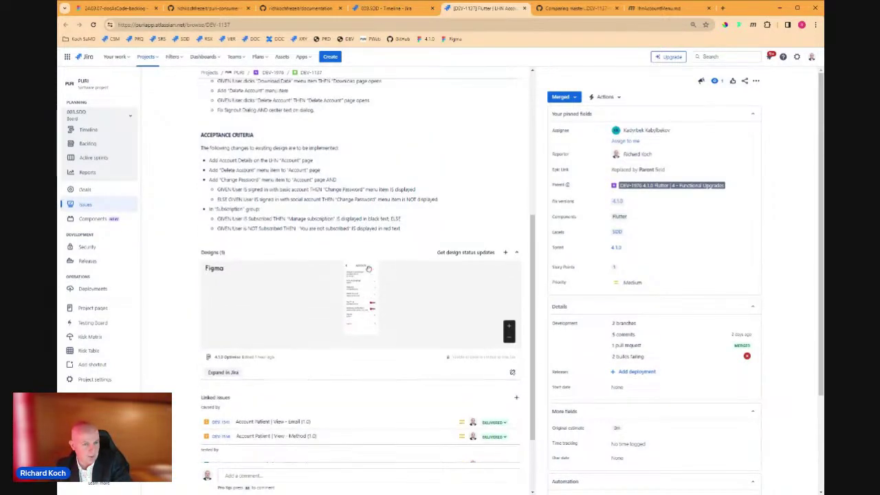
pyautogui.scroll(-2, 367, 269)
pyautogui.scroll(7, 351, 227)
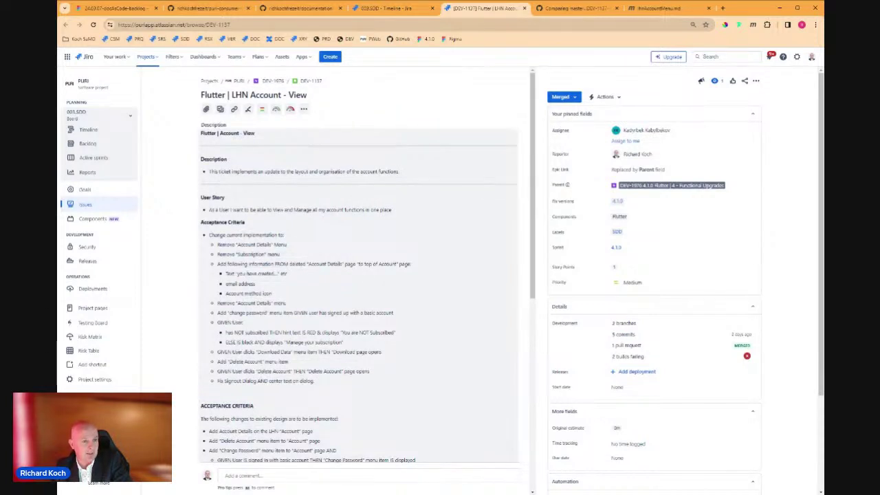
pyautogui.scroll(-2, 273, 208)
pyautogui.scroll(2, 273, 208)
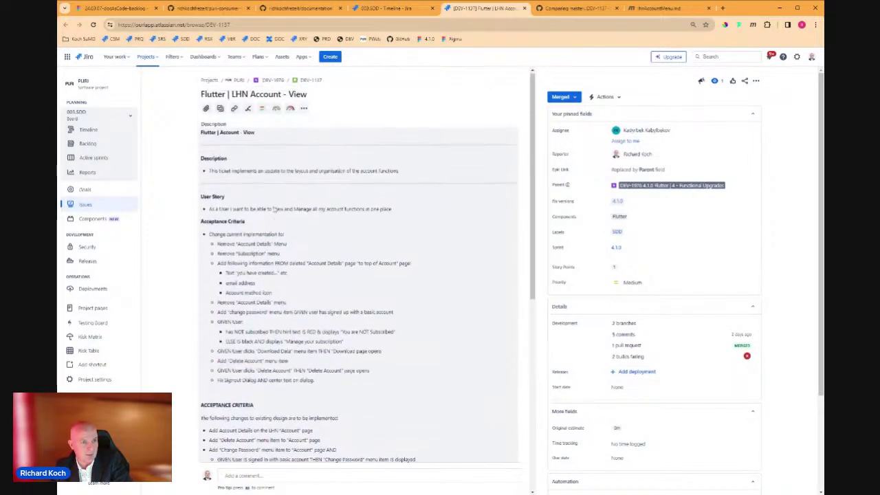
# Return to the GitHub pull request form for DEV-1137 and look over its title, description and commit list
pyautogui.click(574, 8)
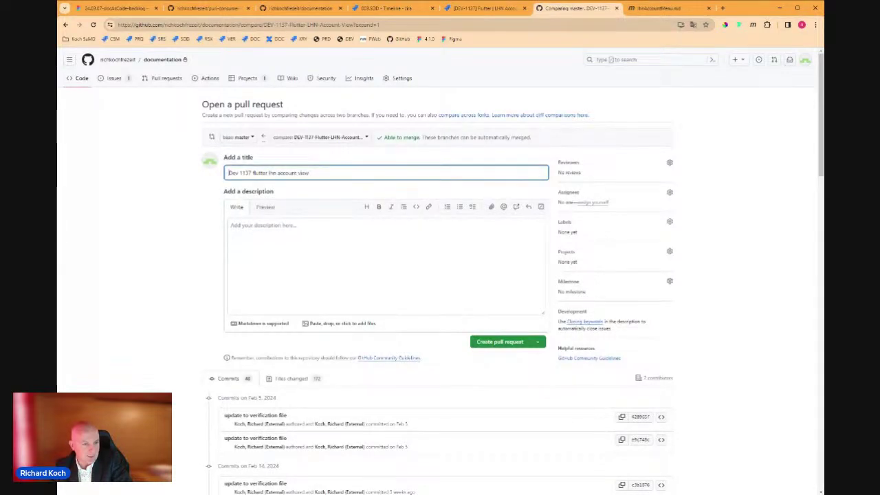
pyautogui.scroll(-2, 410, 165)
pyautogui.scroll(2, 391, 172)
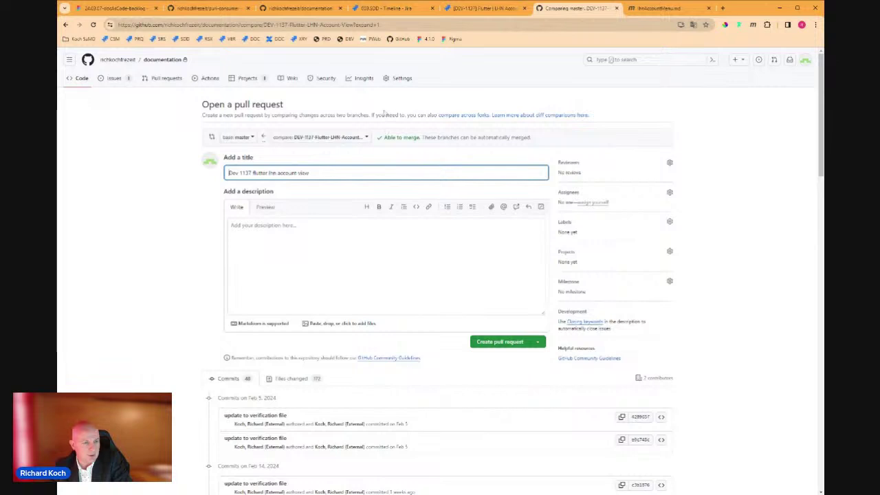
pyautogui.click(176, 217)
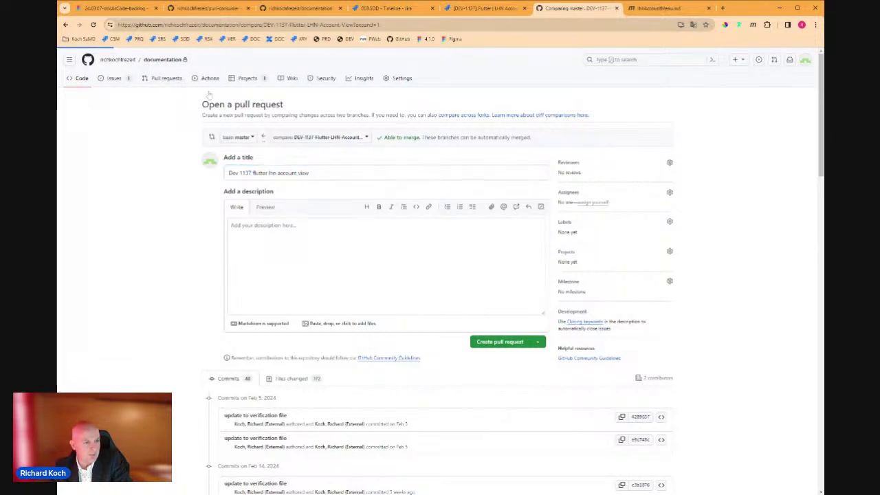
# Go to the documentation repository's code on master and open the folder PURI/DD/05.SDD/01.flutter/01.frontEnd
pyautogui.click(81, 78)
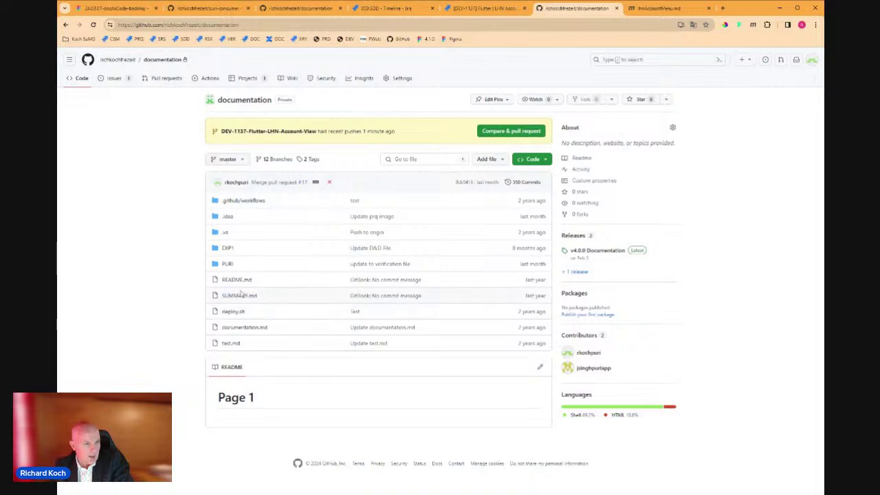
pyautogui.click(227, 265)
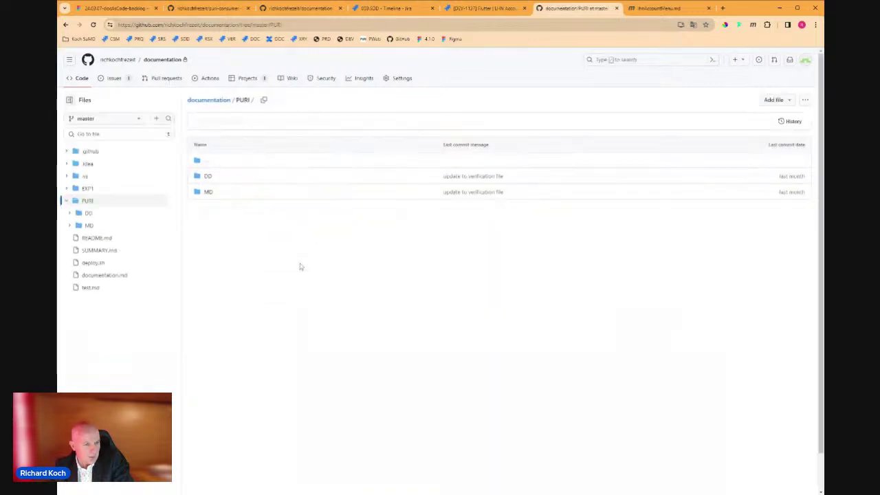
pyautogui.click(207, 177)
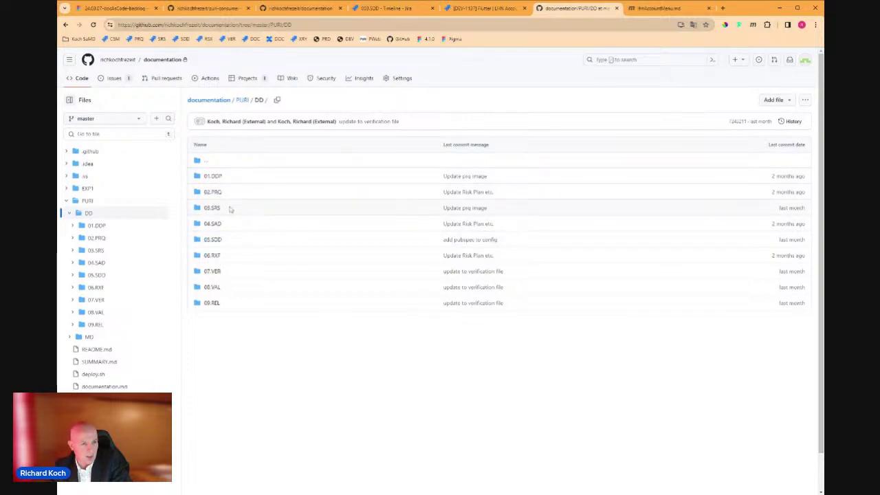
pyautogui.click(213, 239)
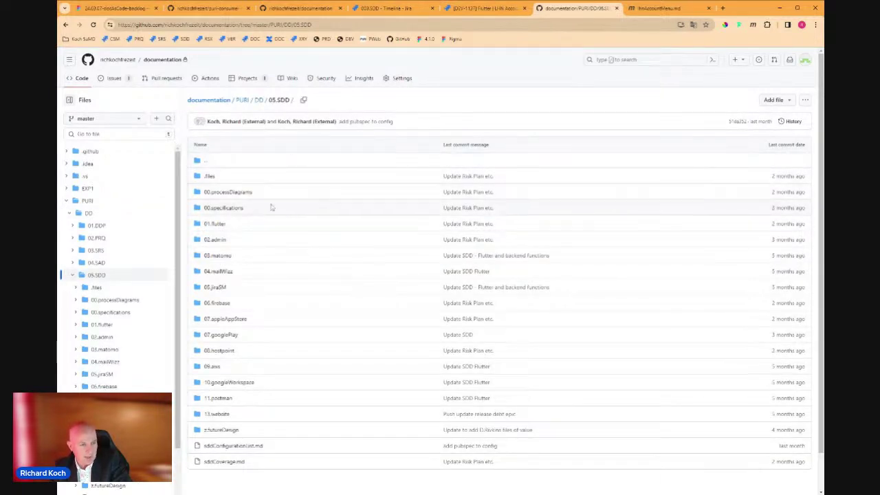
pyautogui.scroll(-1, 252, 206)
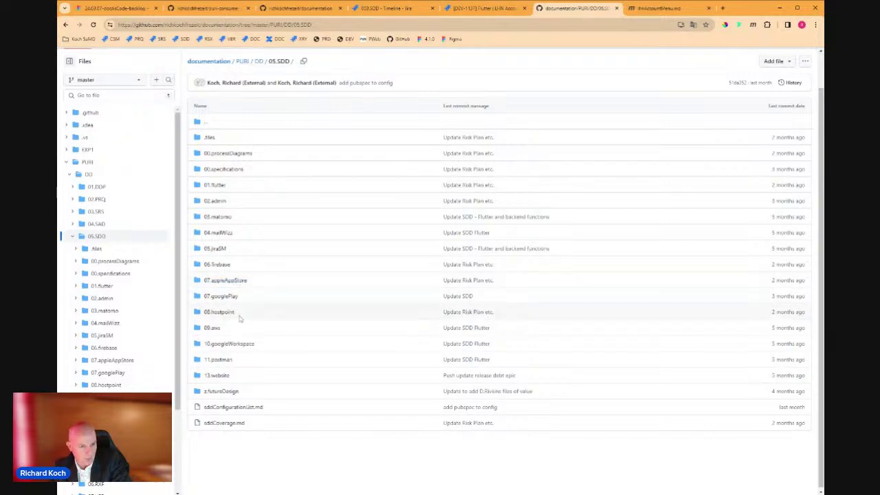
pyautogui.scroll(1, 275, 330)
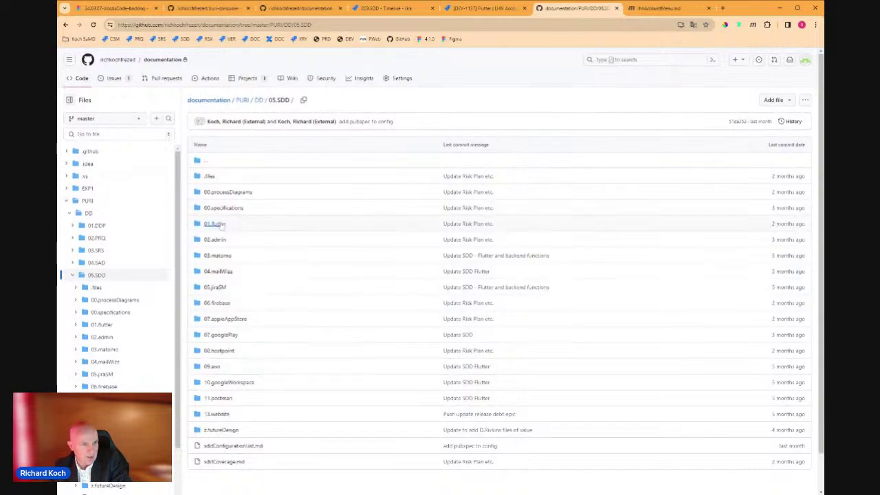
pyautogui.click(215, 224)
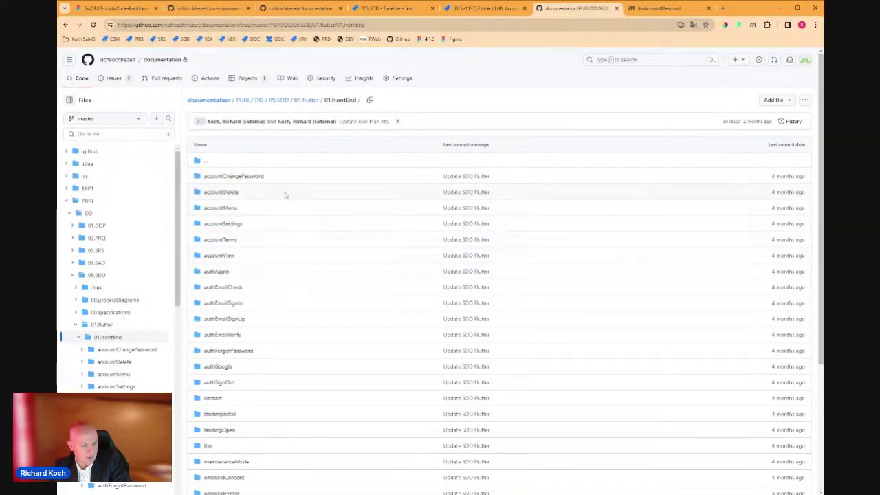
# Look through the feature folders in 01.frontEnd on the master branch, including the separate account folders
pyautogui.scroll(-2, 302, 199)
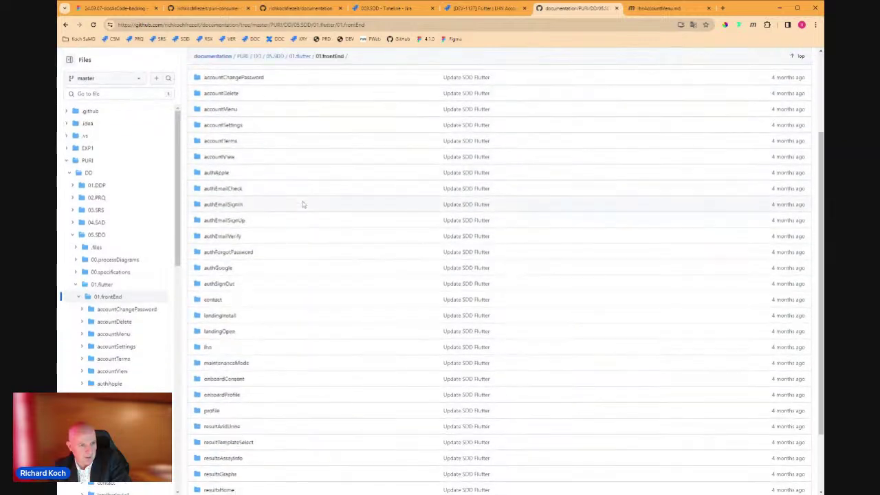
pyautogui.scroll(1, 304, 203)
pyautogui.scroll(-4, 296, 203)
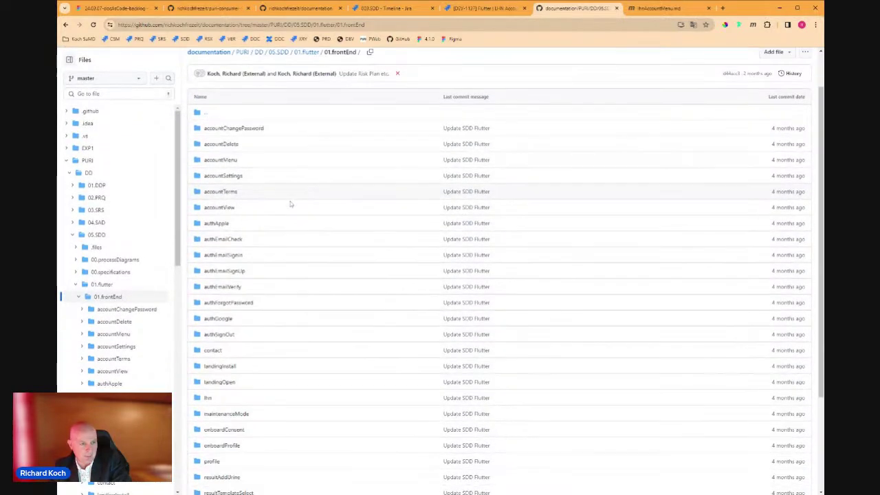
pyautogui.scroll(-1, 318, 269)
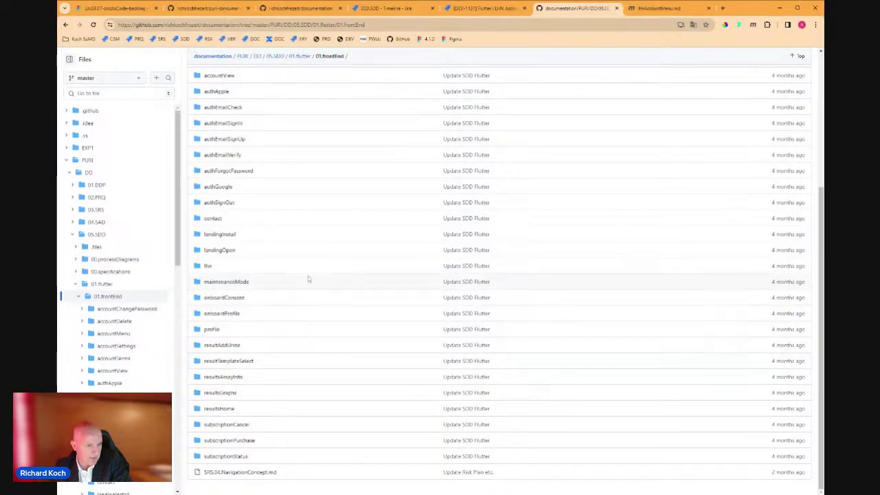
pyautogui.scroll(3, 308, 278)
pyautogui.scroll(-3, 275, 269)
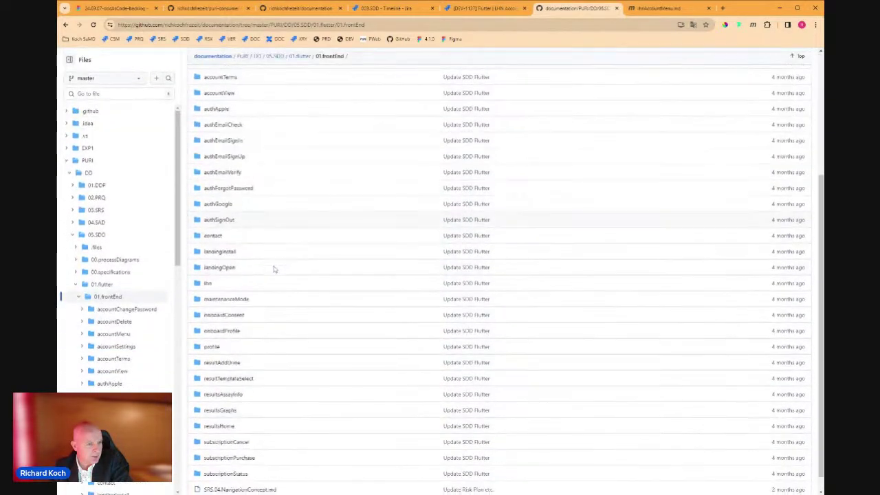
pyautogui.scroll(2, 269, 207)
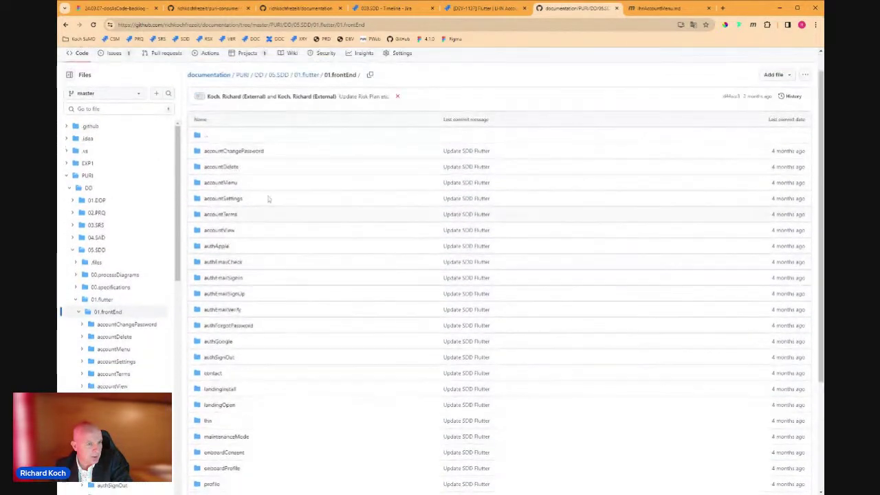
# Switch the 01.frontEnd folder to the DEV-1137-Flutter-LHN-Account-View branch and open its lhnAccount folder
pyautogui.click(125, 93)
pyautogui.press('Escape')
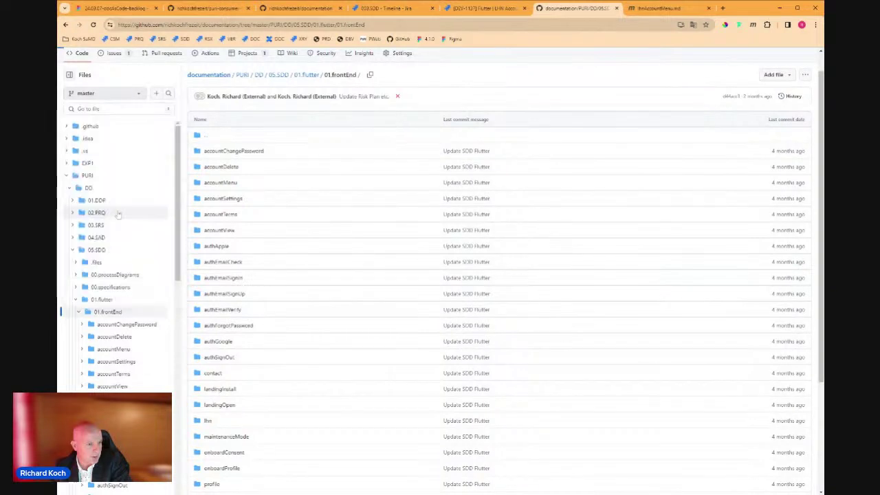
pyautogui.scroll(-2, 265, 220)
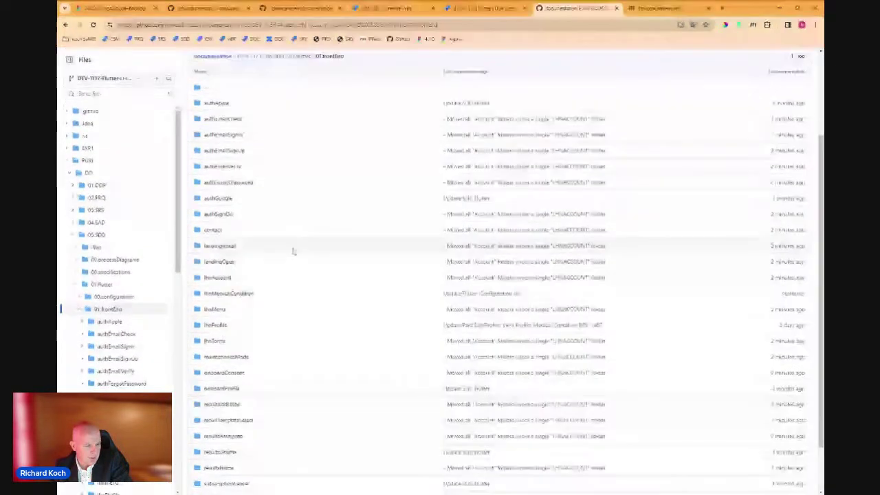
pyautogui.scroll(-2, 264, 224)
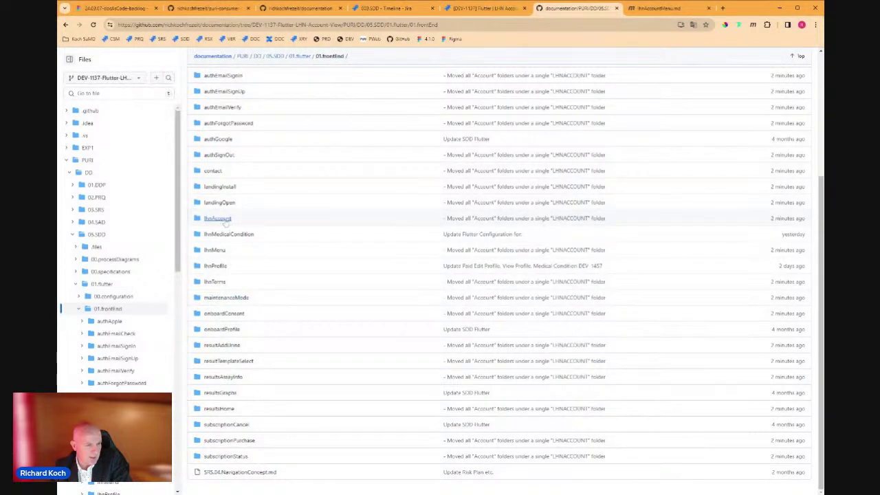
pyautogui.click(225, 220)
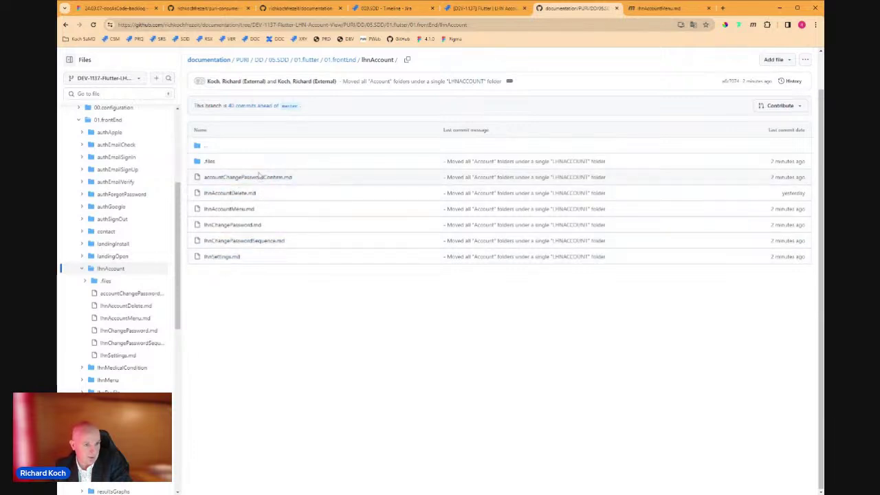
# Open lhnAccountMenu.md from the lhnAccount folder and view the start of its rendered content
pyautogui.click(233, 209)
pyautogui.scroll(-1, 453, 205)
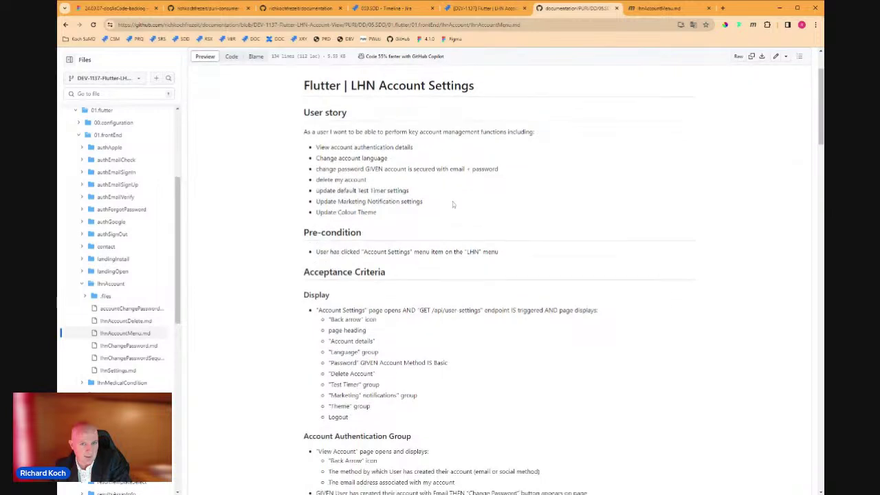
pyautogui.scroll(2, 474, 200)
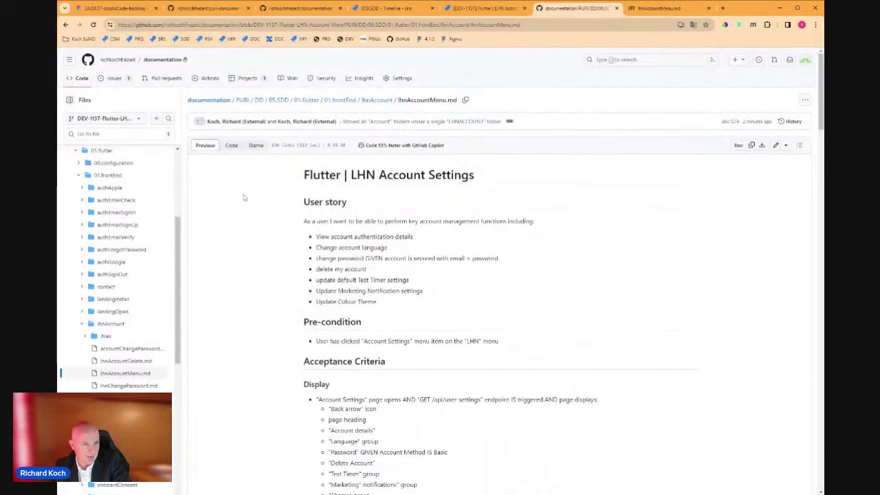
# View lhnAccountMenu.md as source code with its blame history, and return to the rendered preview
pyautogui.click(231, 146)
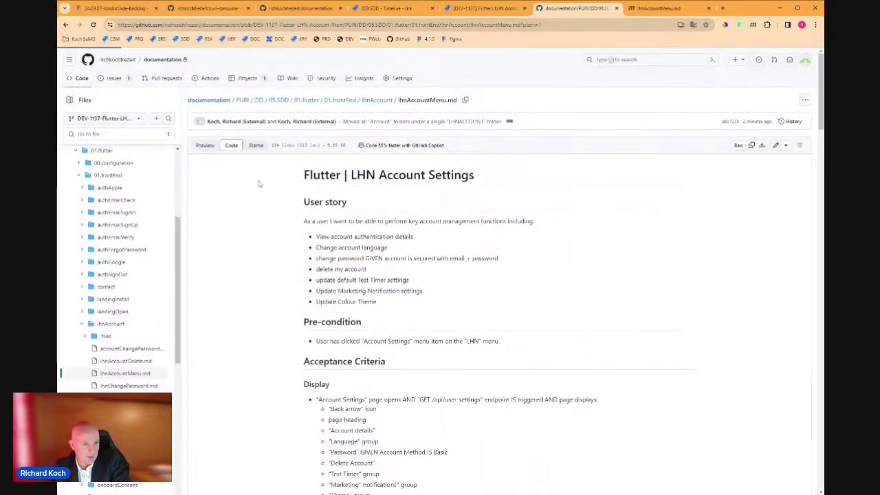
pyautogui.click(256, 146)
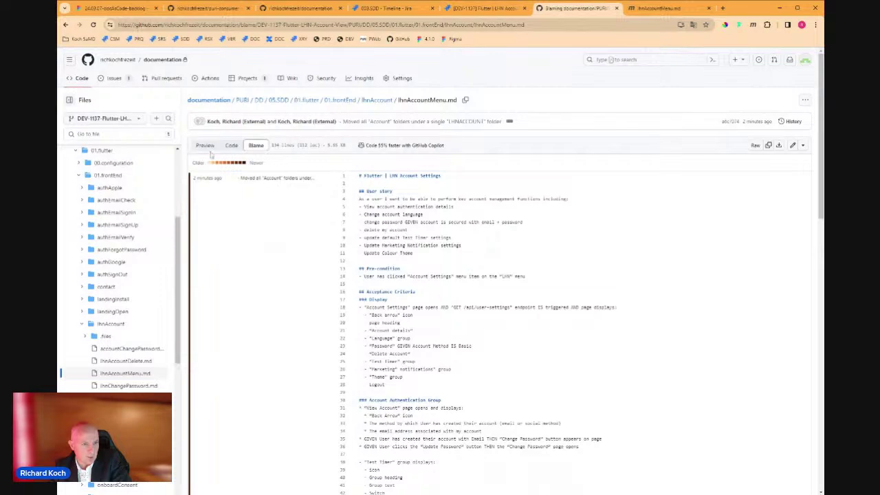
pyautogui.scroll(-10, 312, 294)
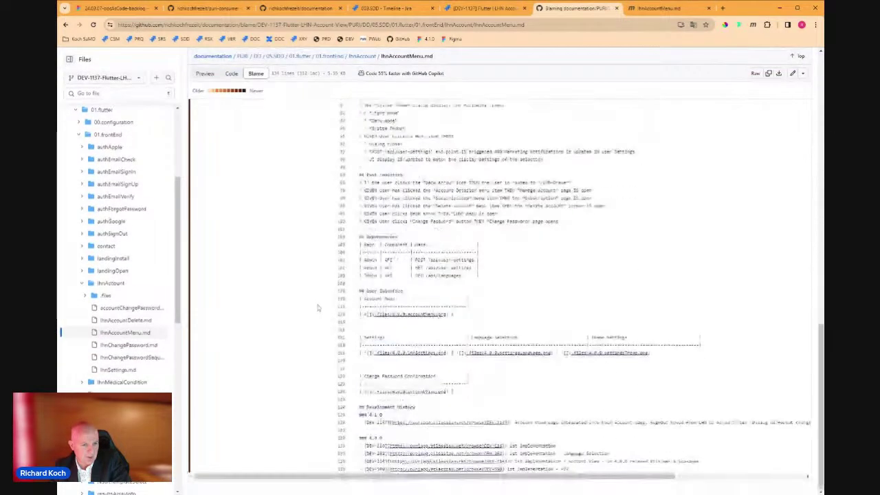
pyautogui.scroll(12, 328, 315)
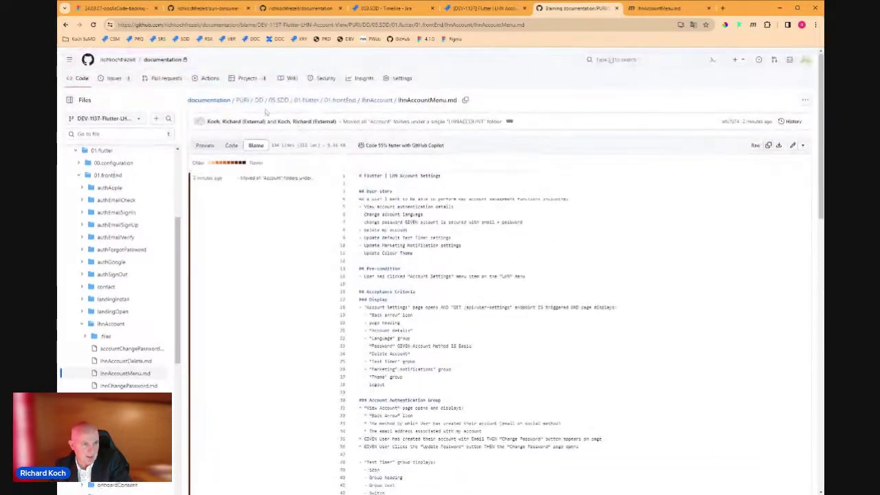
pyautogui.click(205, 145)
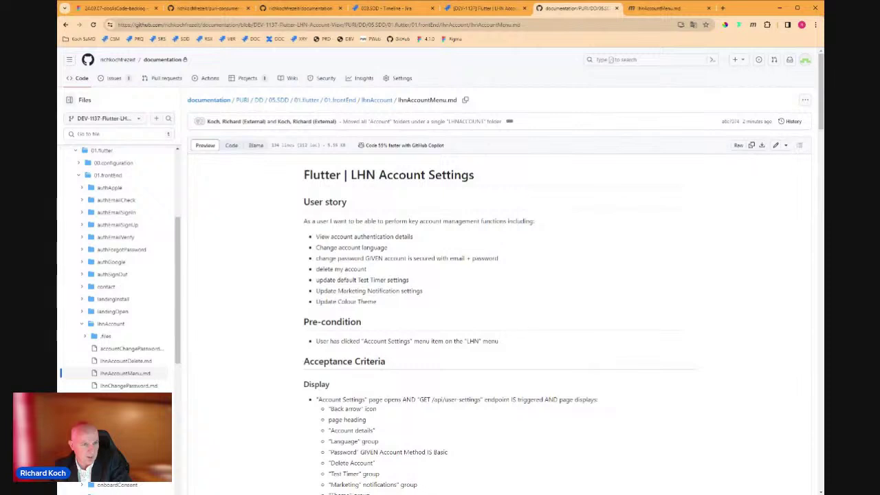
# Read through the rendered document from the user story and acceptance criteria to the post conditions, highlighting the Dependencies table entries
pyautogui.scroll(-1, 351, 215)
pyautogui.moveTo(329, 182); pyautogui.dragTo(393, 241)
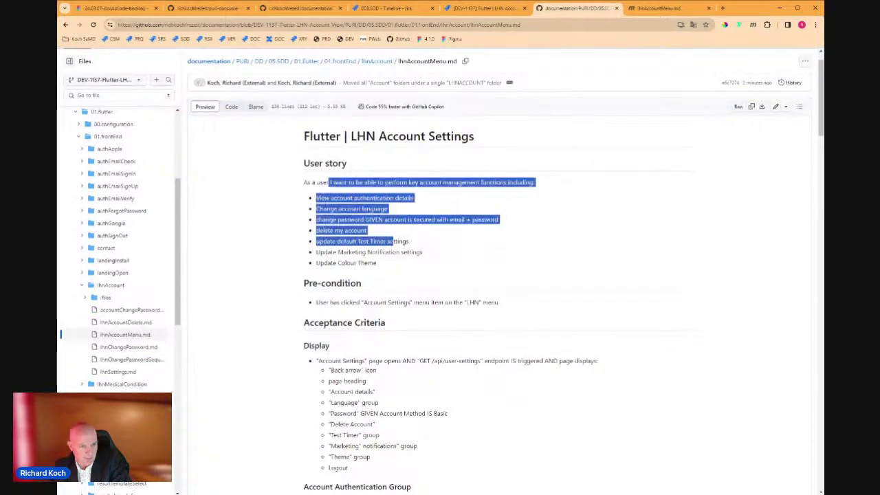
pyautogui.click(529, 266)
pyautogui.scroll(-2, 543, 240)
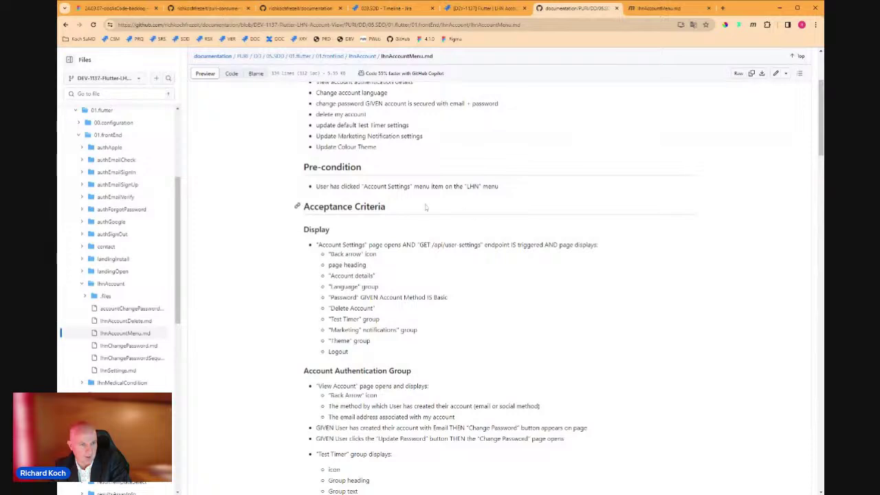
pyautogui.scroll(-2, 395, 187)
pyautogui.scroll(-12, 417, 246)
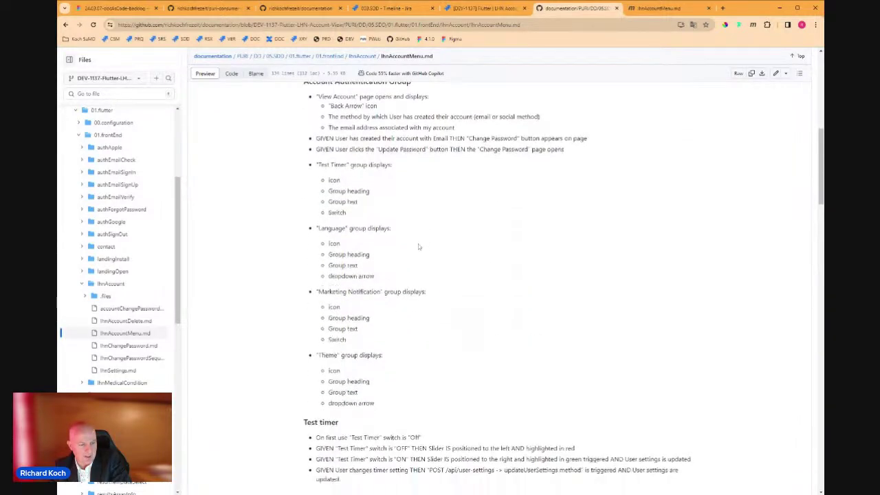
pyautogui.scroll(-5, 326, 242)
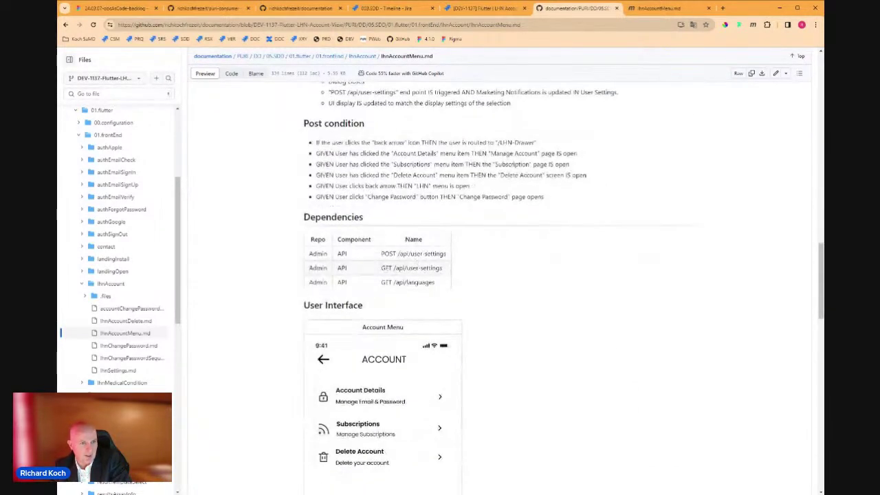
pyautogui.moveTo(323, 256); pyautogui.dragTo(393, 281)
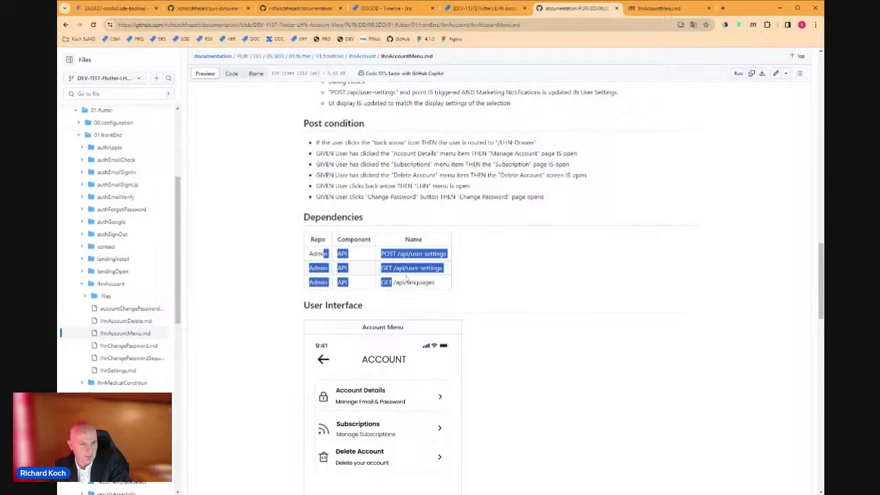
# Review the Account Menu and Settings mockups in the User Interface section of lhnAccountMenu.md
pyautogui.click(478, 283)
pyautogui.scroll(-3, 481, 275)
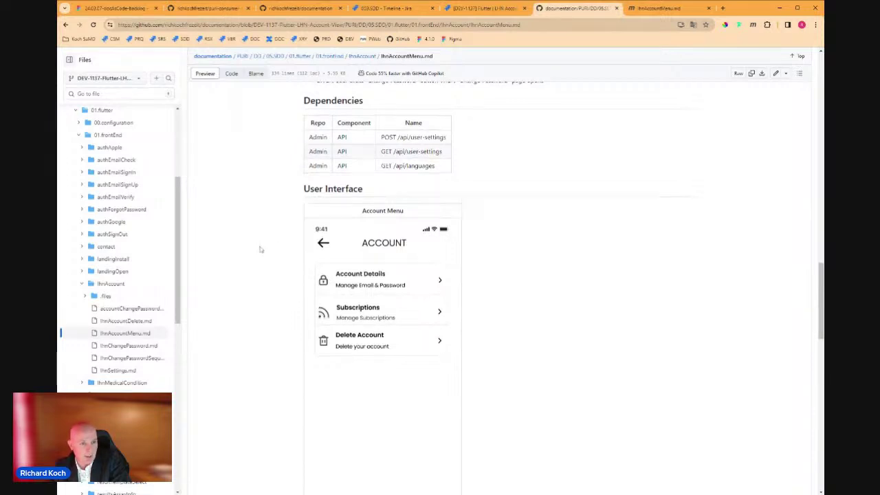
pyautogui.scroll(-2, 394, 203)
pyautogui.scroll(-3, 374, 252)
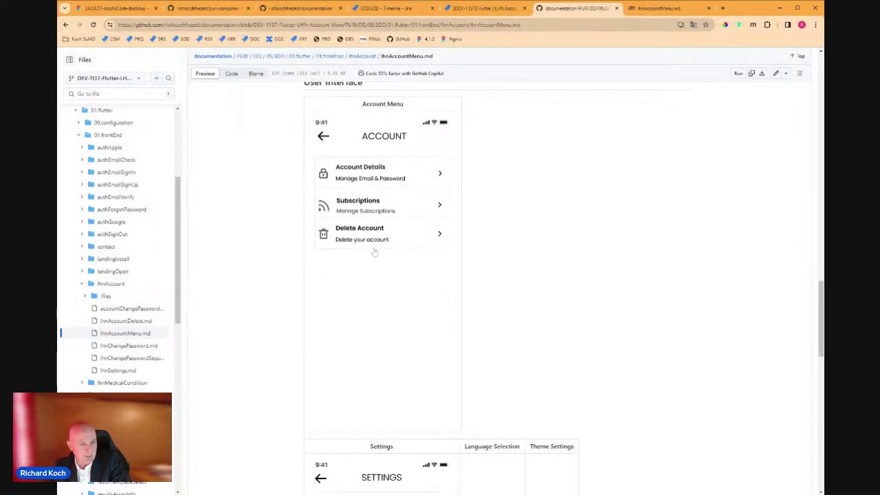
pyautogui.scroll(-4, 374, 253)
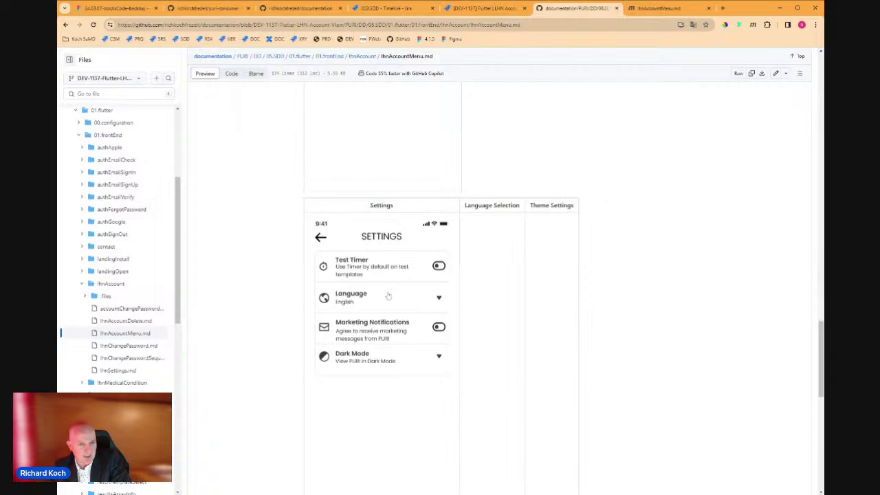
pyautogui.scroll(6, 389, 295)
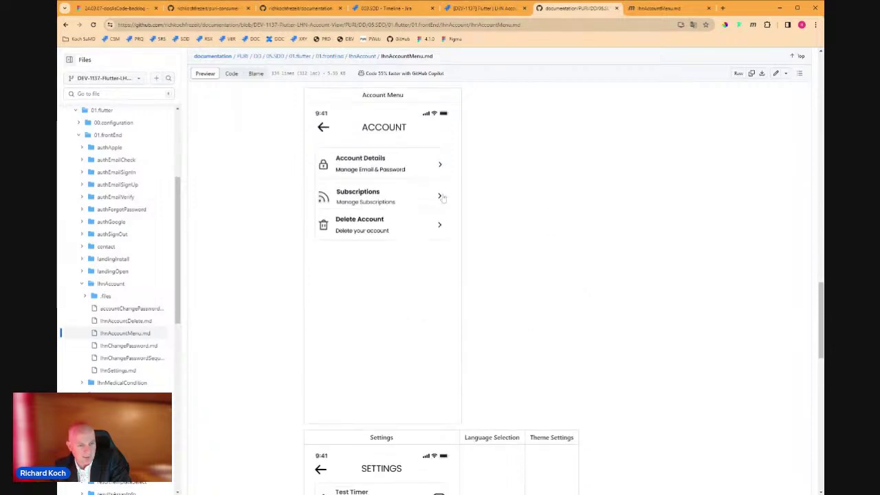
pyautogui.scroll(-7, 431, 265)
# Examine the Development History at the end of lhnAccountMenu.md and highlight the 4.1.0 release heading
pyautogui.scroll(-15, 431, 265)
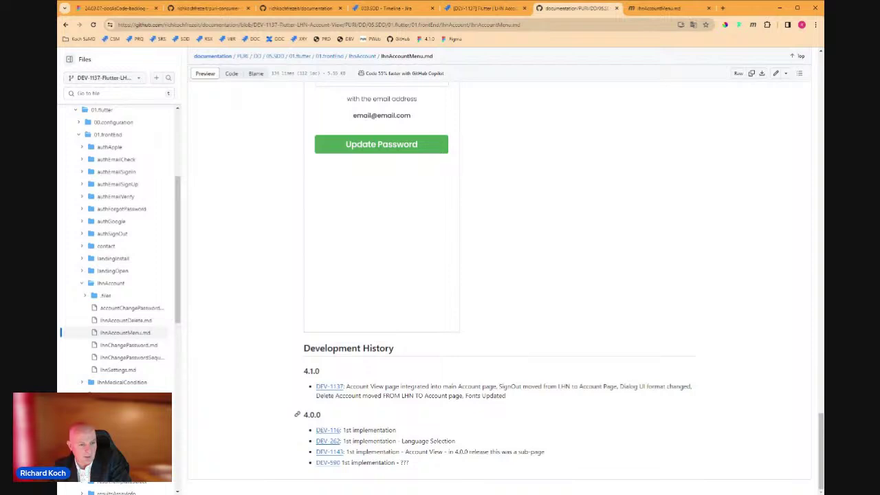
pyautogui.moveTo(309, 371); pyautogui.dragTo(320, 372)
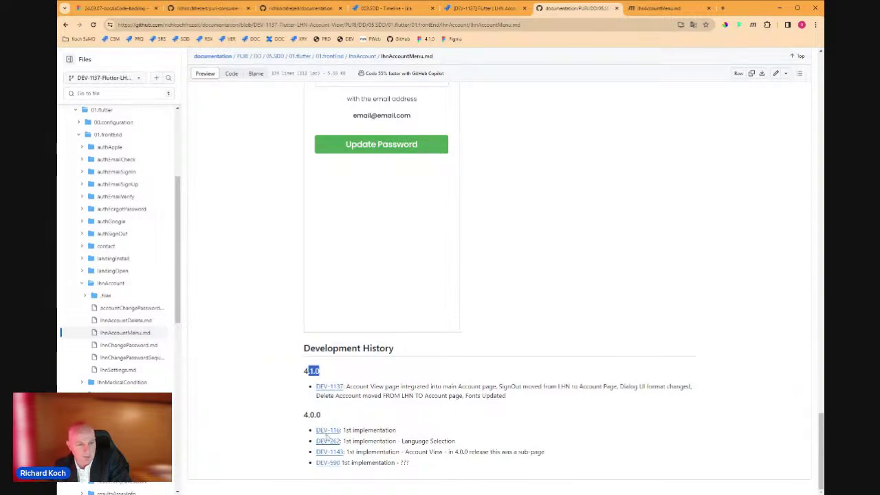
pyautogui.hotkey('alt', 'Tab')
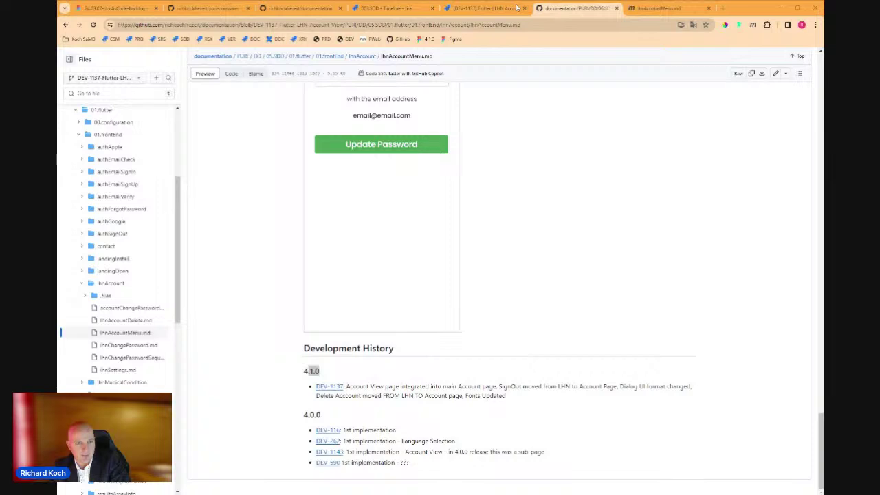
pyautogui.hotkey('alt', 'Tab')
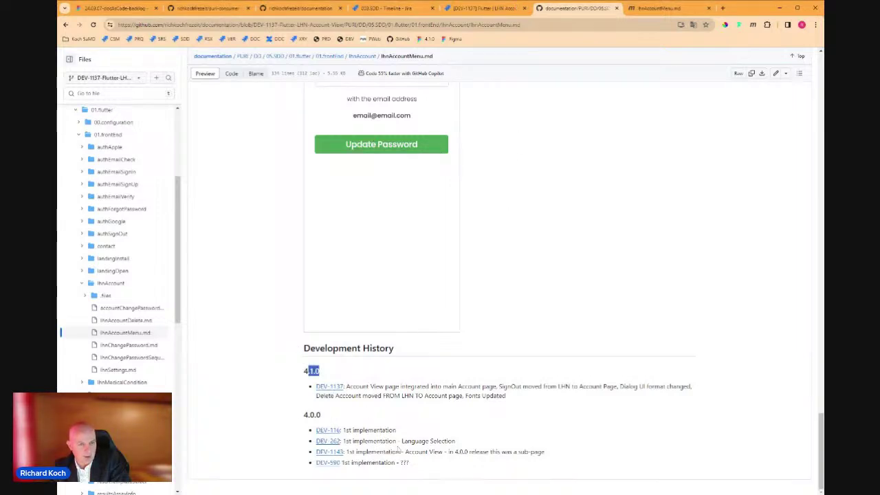
# Return to the start of the GitHub document and view the local copy of lhnAccountMenu.md from its beginning
pyautogui.scroll(10, 460, 355)
pyautogui.scroll(15, 533, 296)
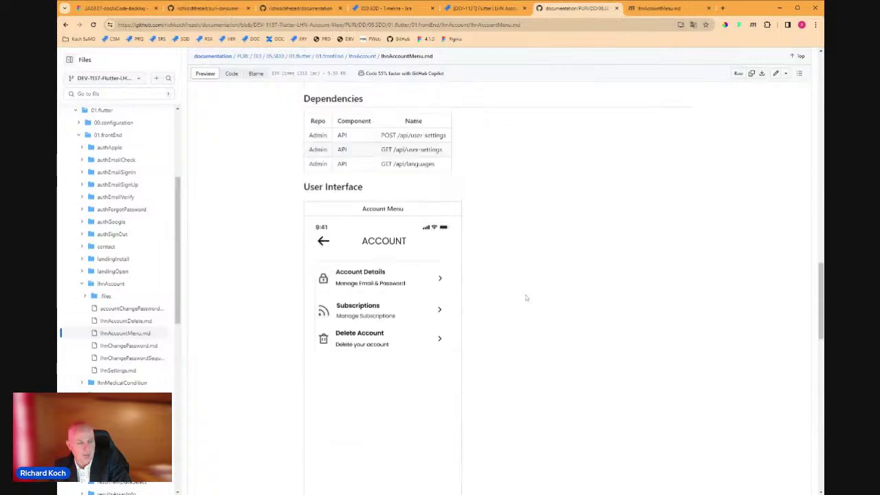
pyautogui.scroll(10, 570, 278)
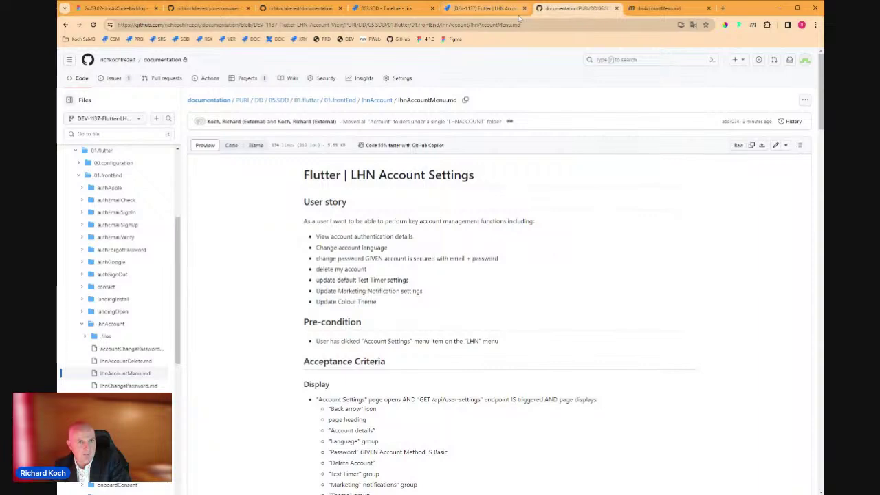
pyautogui.click(657, 9)
pyautogui.scroll(10, 596, 195)
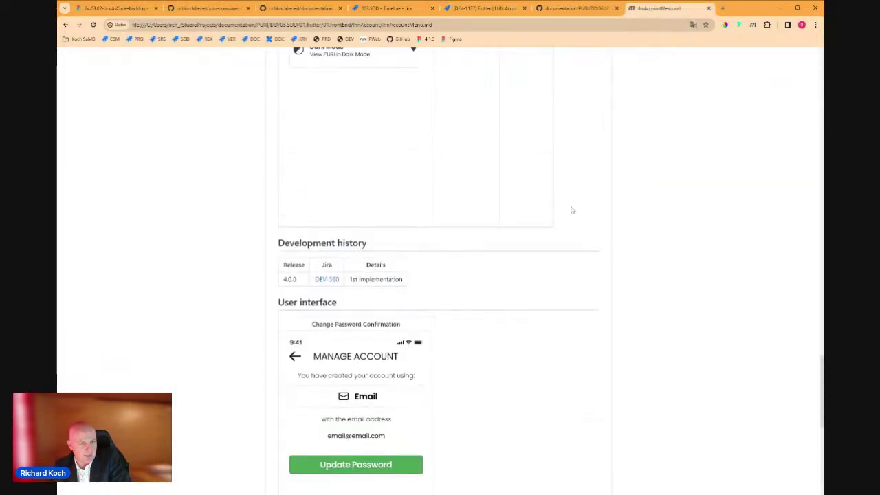
pyautogui.scroll(15, 574, 216)
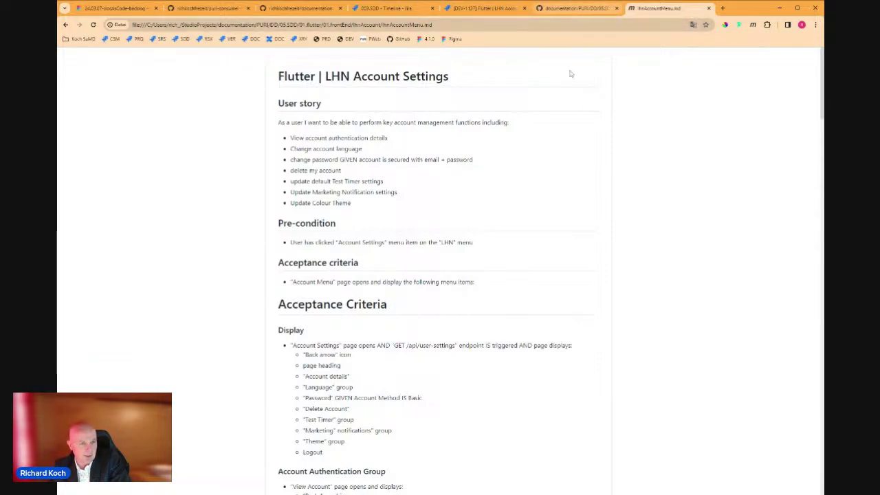
# Start a GitHub pull request for the DEV-1137-Flutter-LHN-Account-View branch with the description "fafadf" and base branch 4.1.0
pyautogui.click(575, 8)
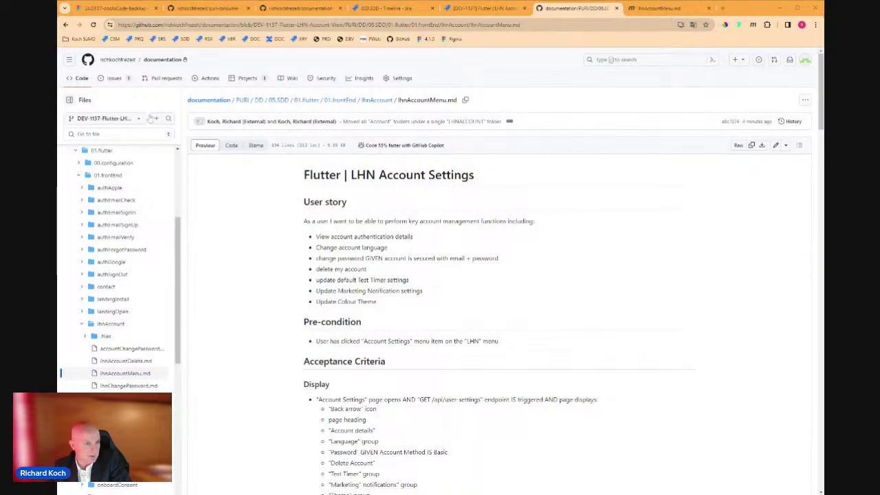
pyautogui.click(163, 78)
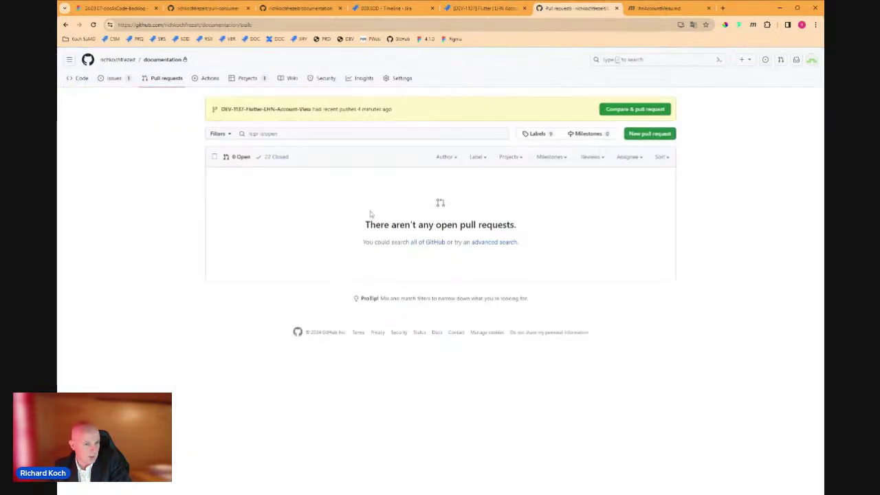
pyautogui.click(632, 111)
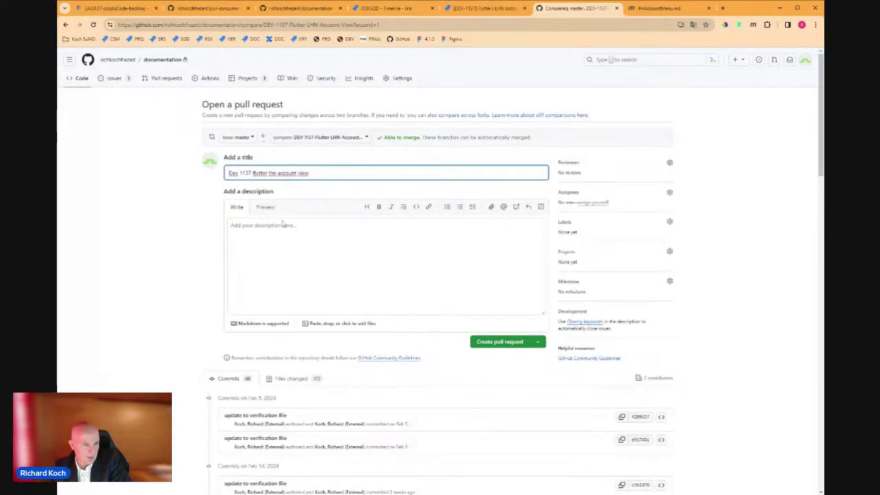
pyautogui.click(284, 224)
pyautogui.write('fadf')
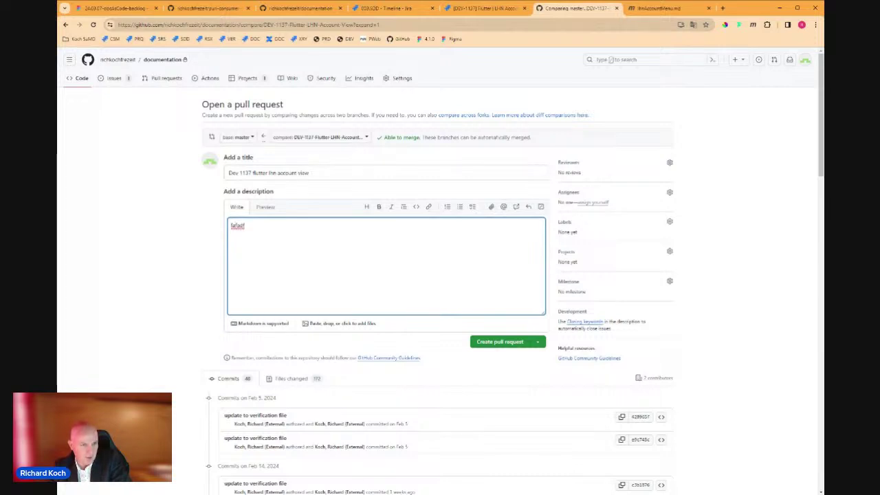
pyautogui.click(242, 138)
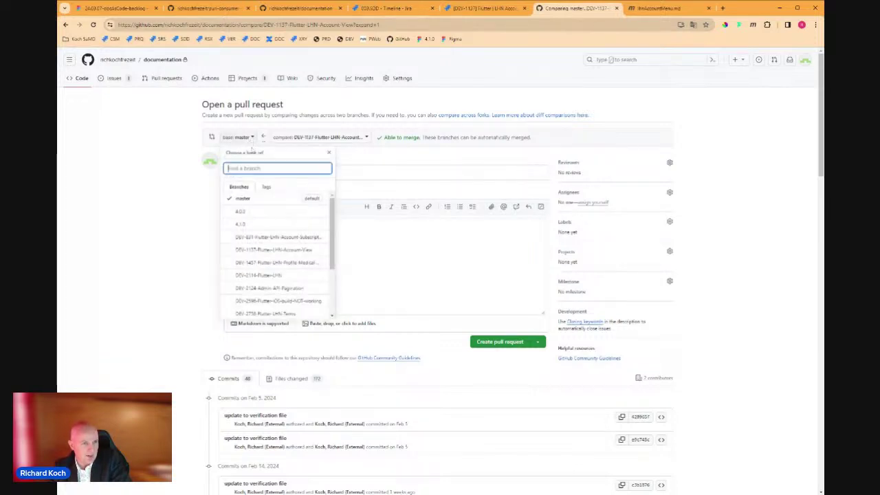
pyautogui.click(242, 224)
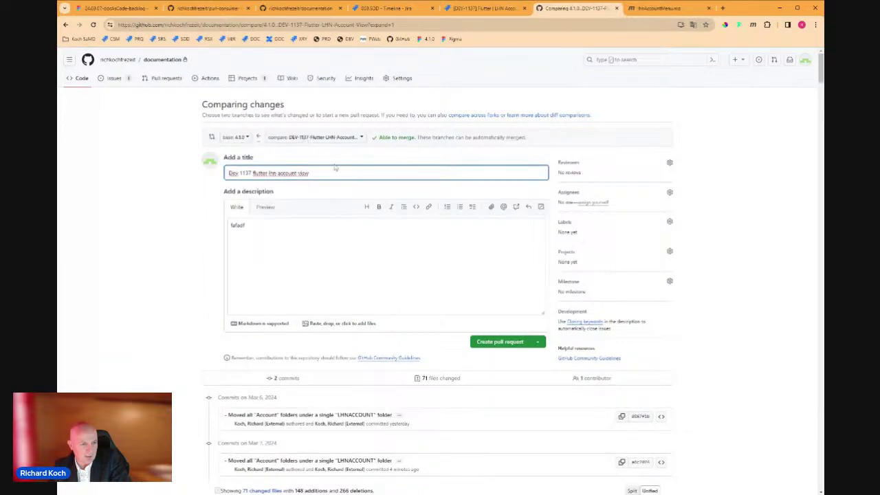
# Examine the commits and changed-file diffs between base 4.1.0 and the DEV-1137 branch
pyautogui.scroll(-3, 306, 244)
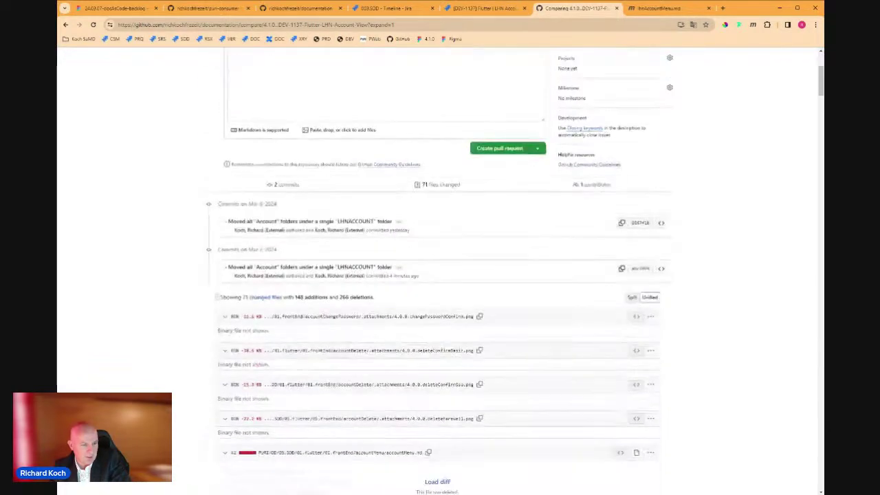
pyautogui.scroll(-10, 306, 244)
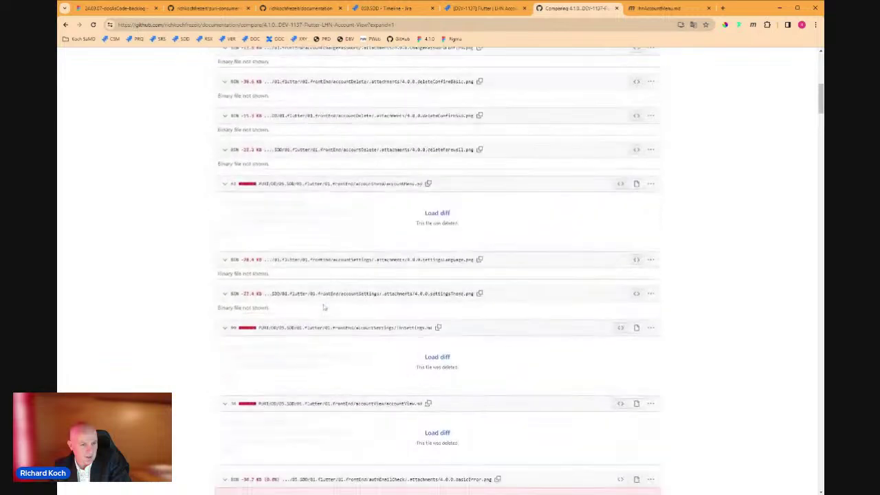
pyautogui.scroll(-1, 324, 308)
pyautogui.scroll(-10, 324, 307)
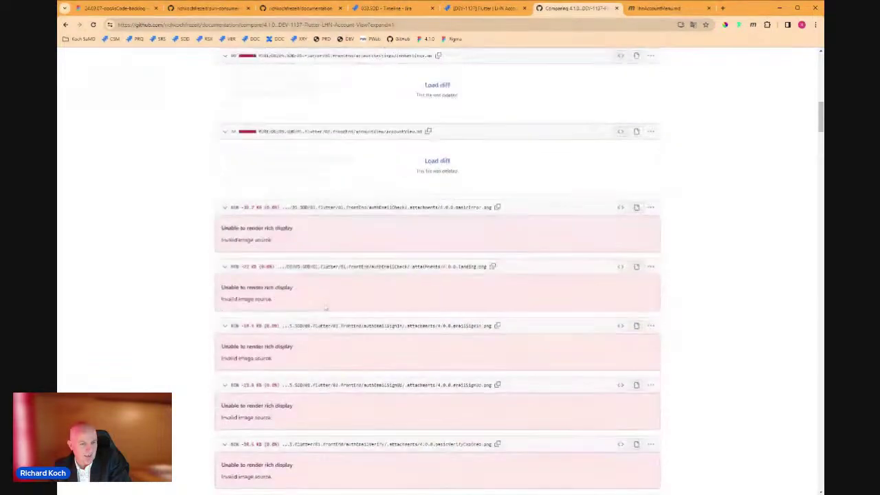
pyautogui.scroll(-10, 330, 326)
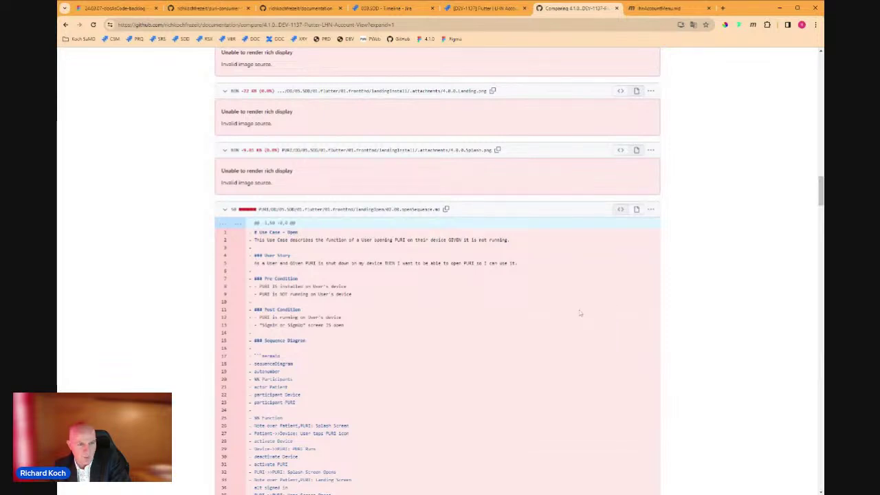
pyautogui.scroll(3, 580, 313)
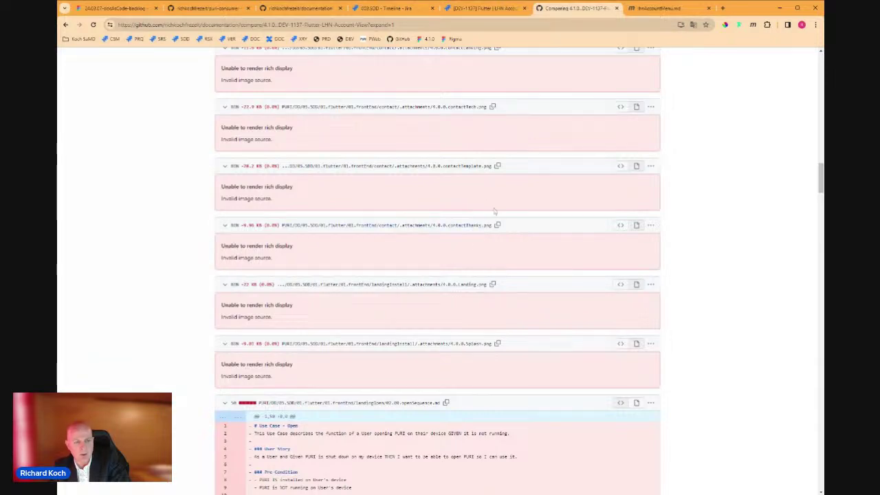
pyautogui.scroll(10, 518, 228)
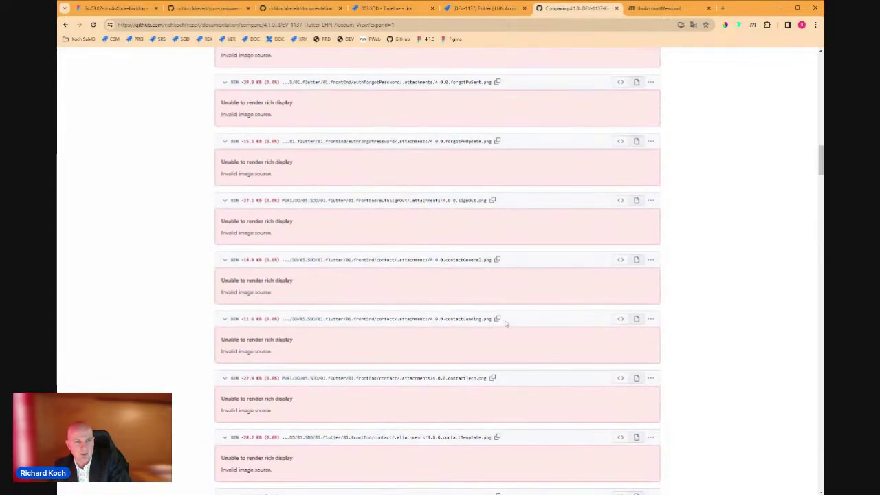
pyautogui.scroll(10, 510, 315)
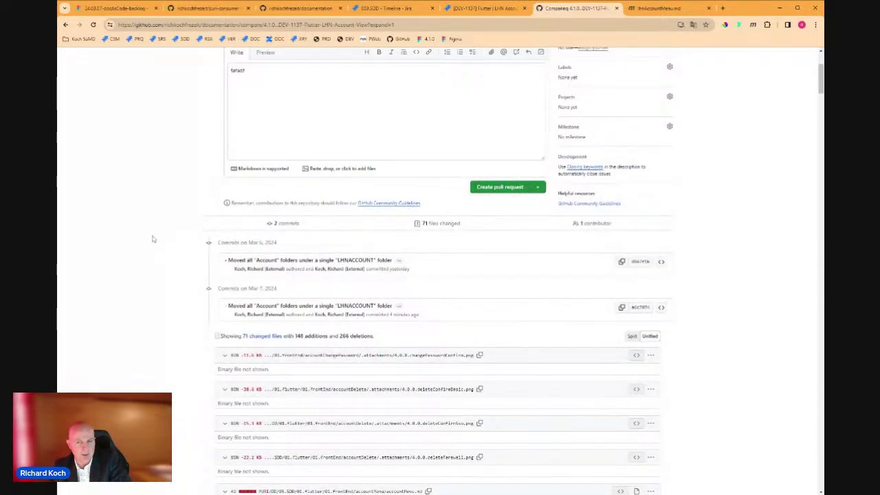
pyautogui.scroll(3, 157, 304)
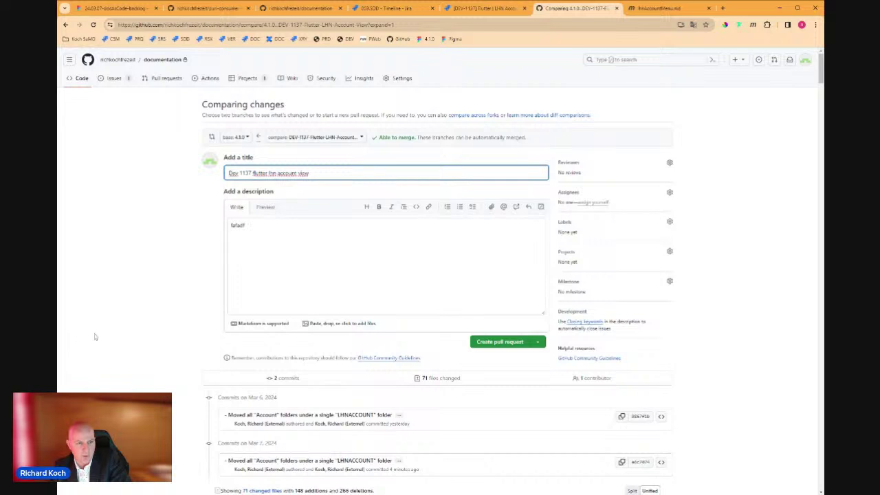
# Create the pull request titled "Dev 1137 flutter lhn account view" against the 4.1.0 branch
pyautogui.scroll(-3, 118, 330)
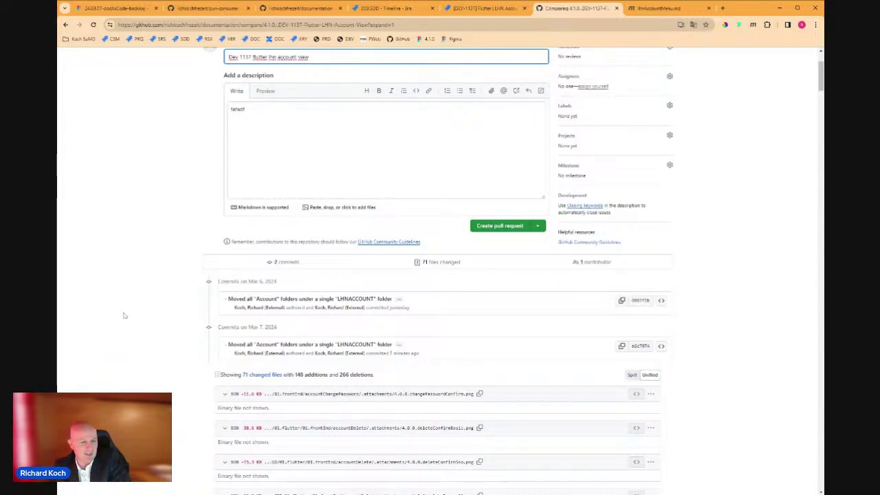
pyautogui.scroll(3, 151, 302)
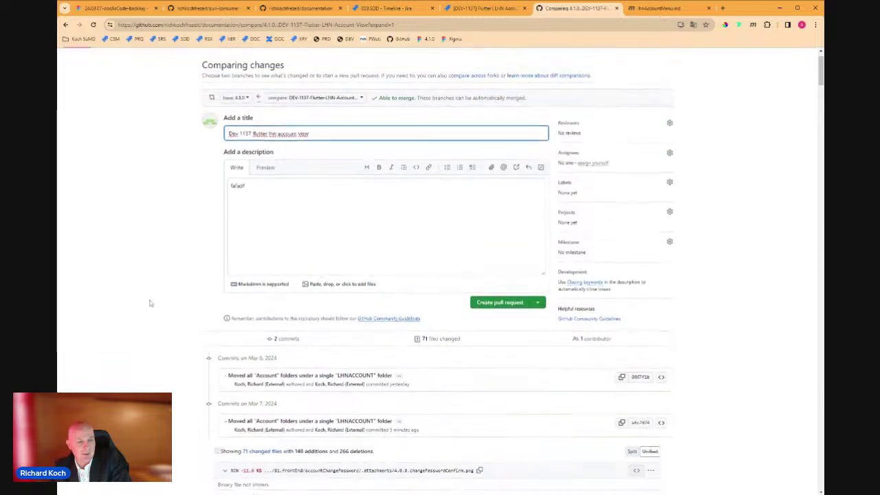
pyautogui.click(500, 346)
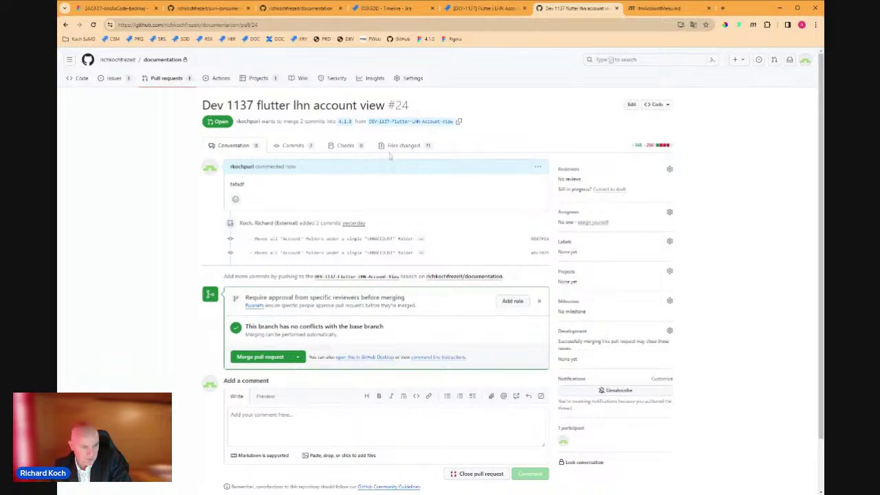
# Open "Dev 1137 flutter lhn account view" from the repository's pull request list and examine its changed files
pyautogui.click(172, 81)
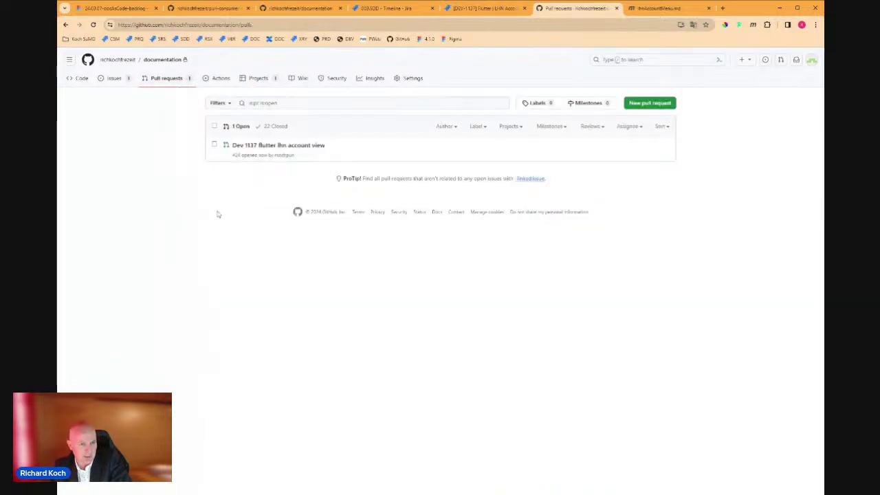
pyautogui.click(321, 146)
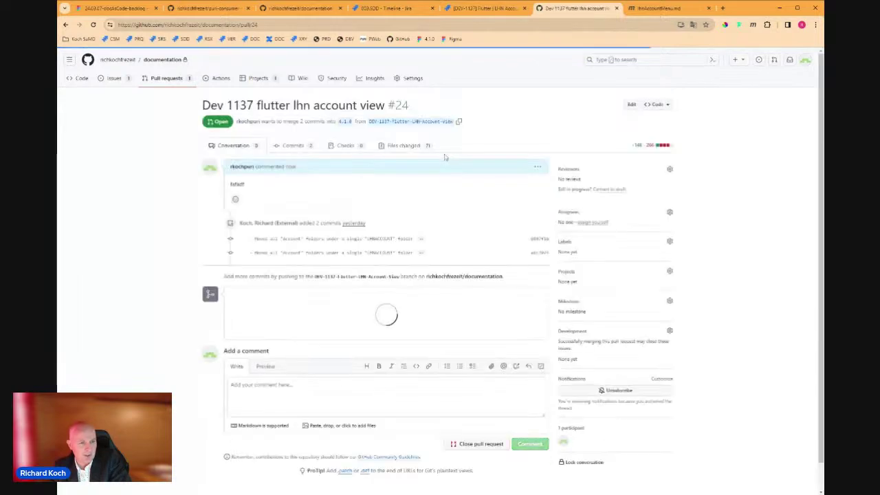
pyautogui.click(396, 147)
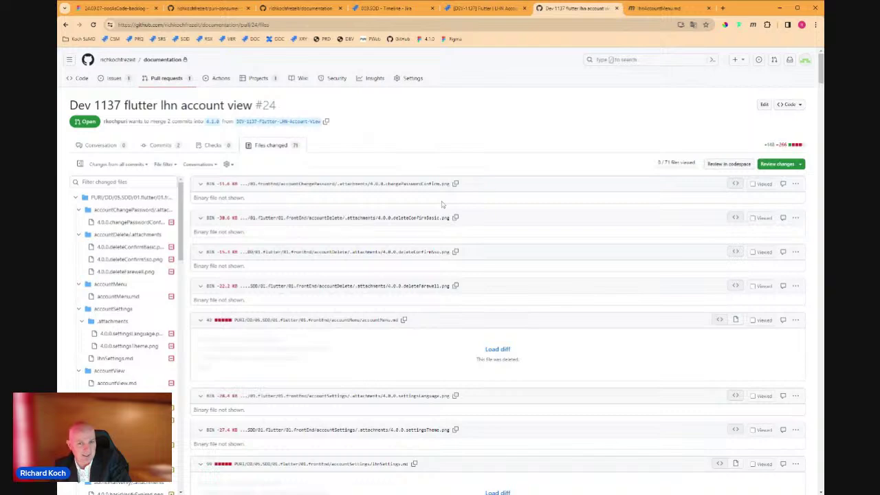
pyautogui.scroll(-1, 461, 212)
pyautogui.scroll(-2, 413, 227)
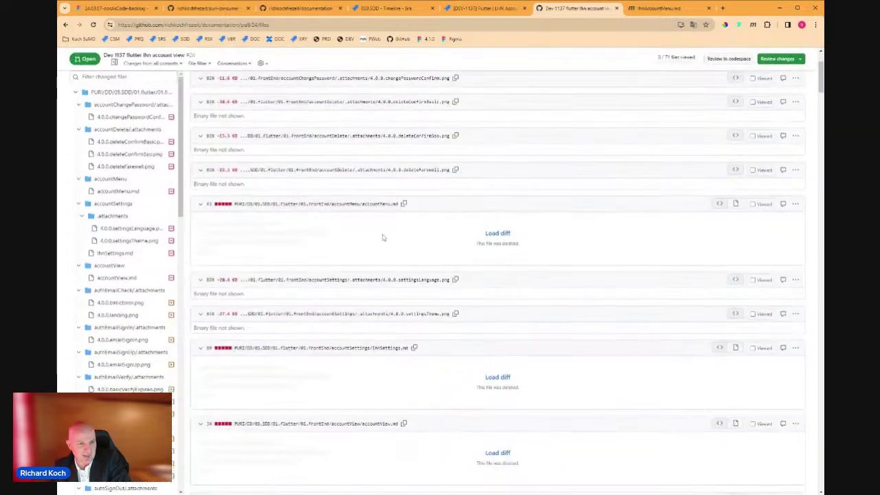
pyautogui.scroll(-3, 389, 256)
pyautogui.scroll(-10, 398, 251)
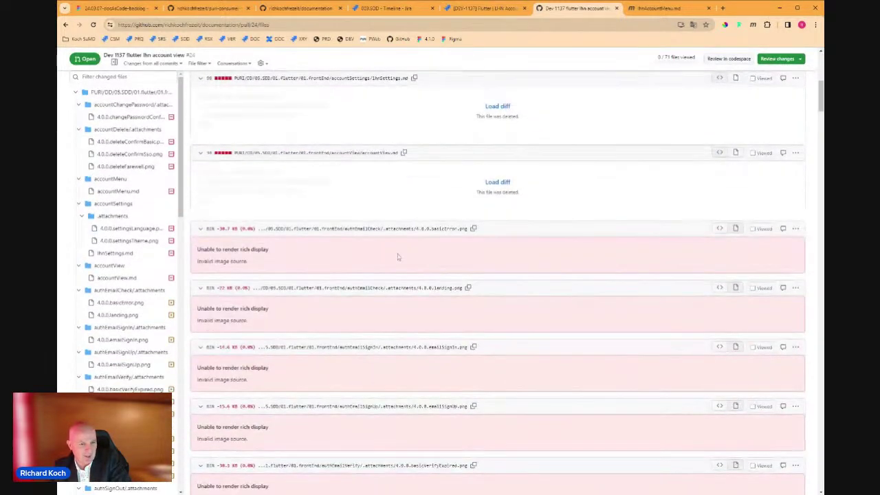
pyautogui.scroll(-10, 371, 261)
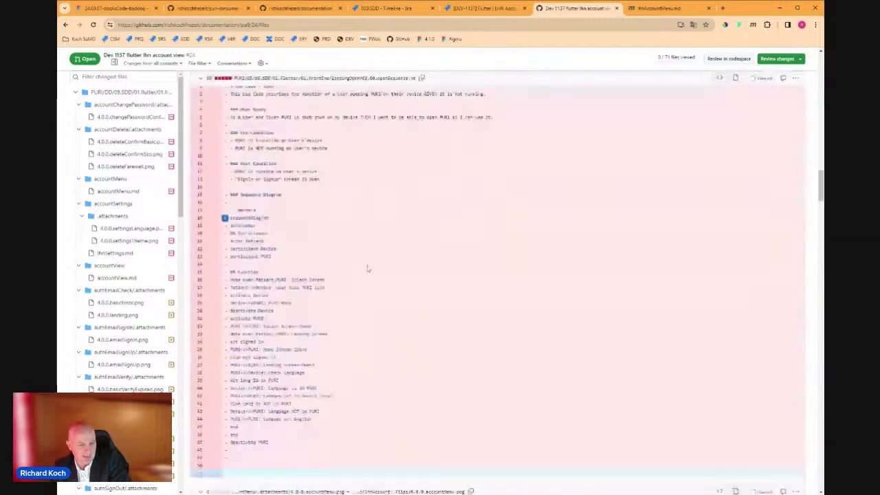
# Examine the remaining changed-file diffs, loading the diff for 4.0.0.changePasswordConfirm.png and checking the changed image paths in the account Markdown files
pyautogui.scroll(-3, 402, 237)
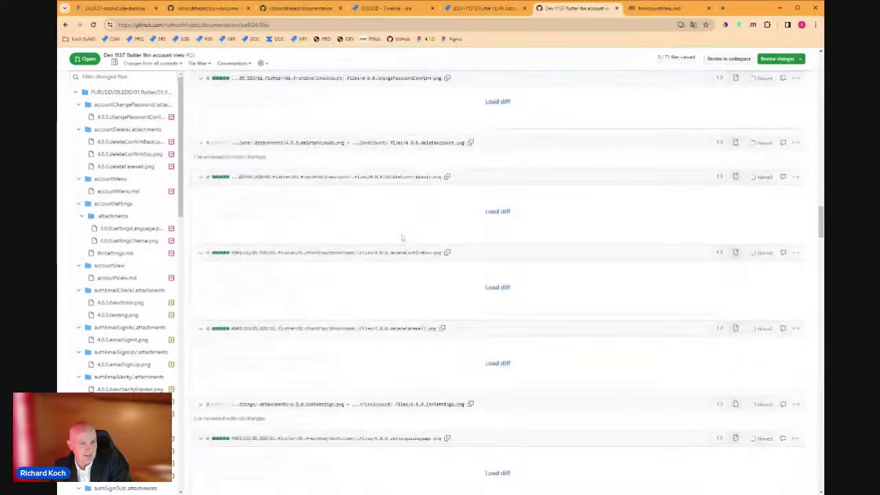
pyautogui.click(497, 100)
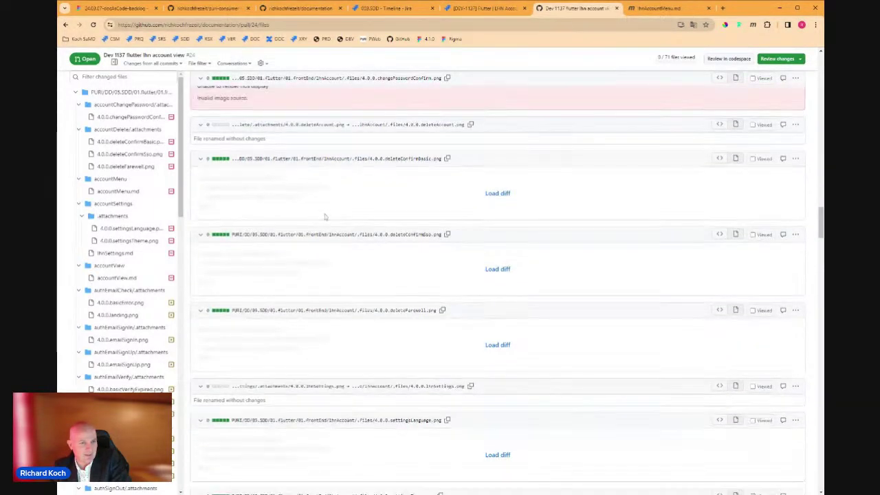
pyautogui.scroll(-5, 448, 240)
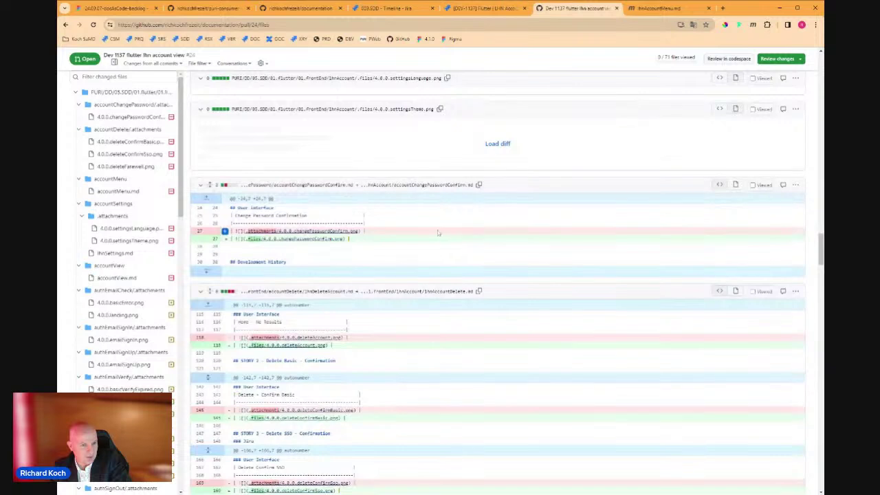
pyautogui.scroll(-1, 450, 249)
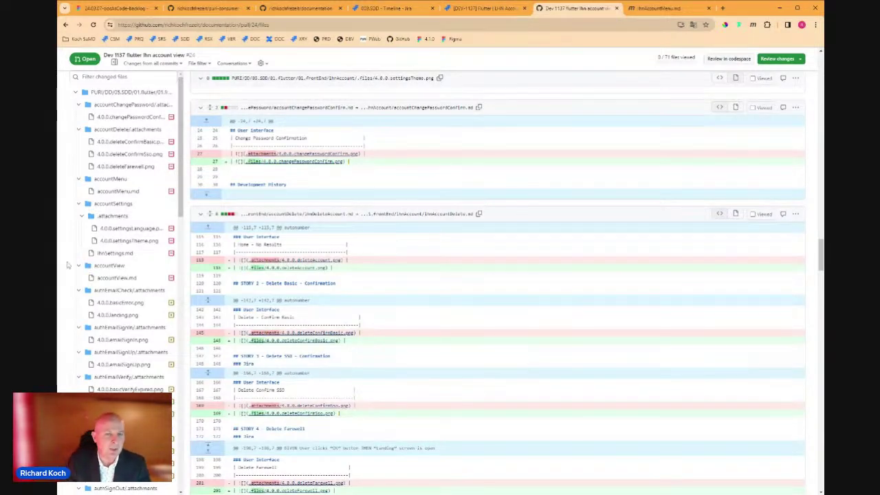
pyautogui.scroll(2, 573, 64)
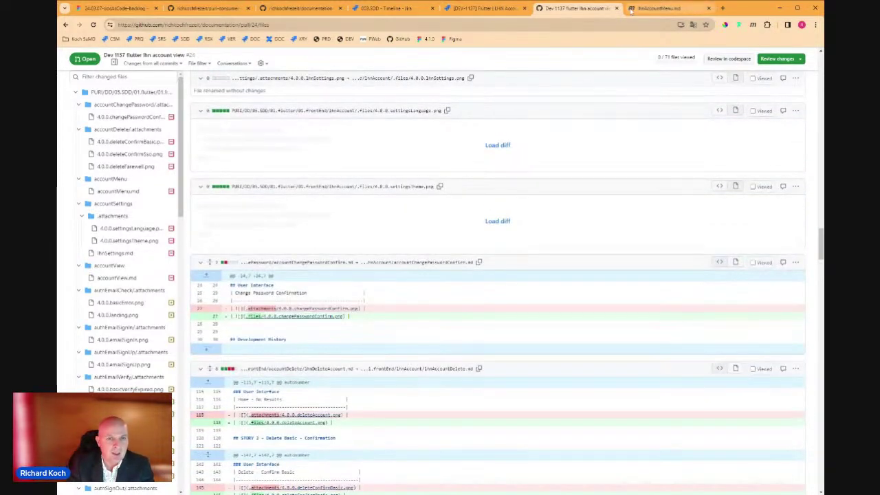
# Switch to the DEV-1137 ticket in Jira and view the SDD Workflow diagram behind its Merged status
pyautogui.click(479, 9)
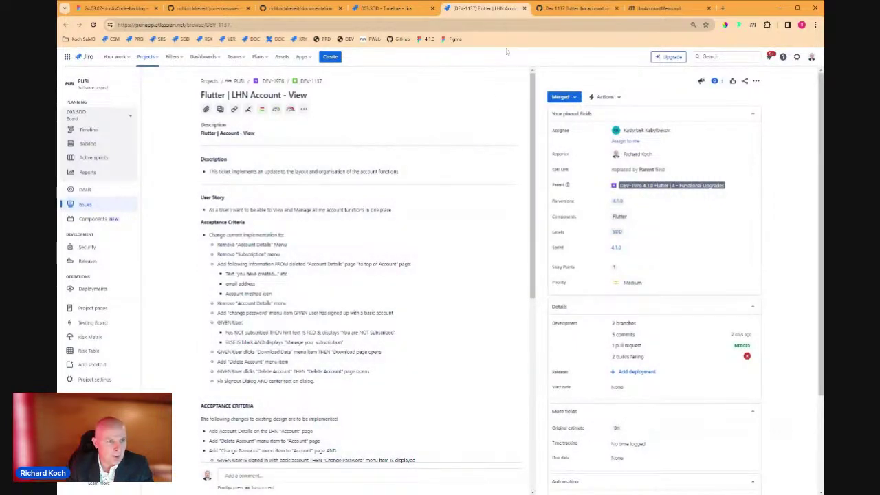
pyautogui.click(568, 97)
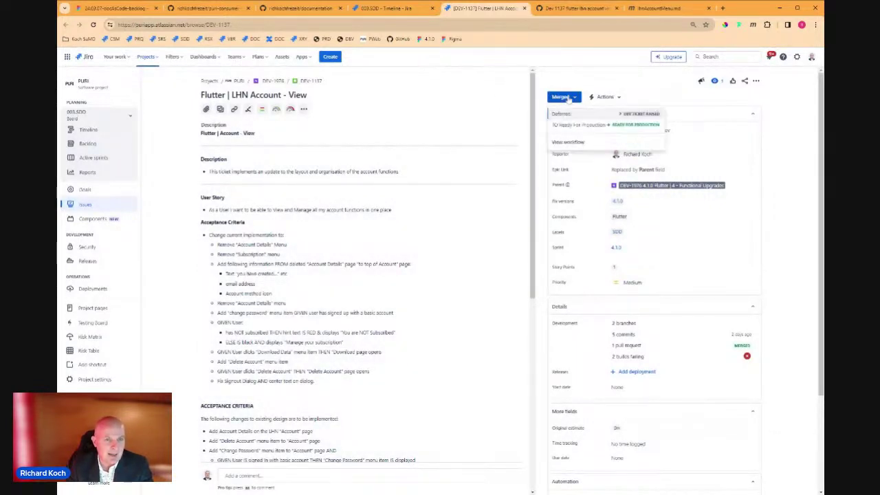
pyautogui.click(573, 146)
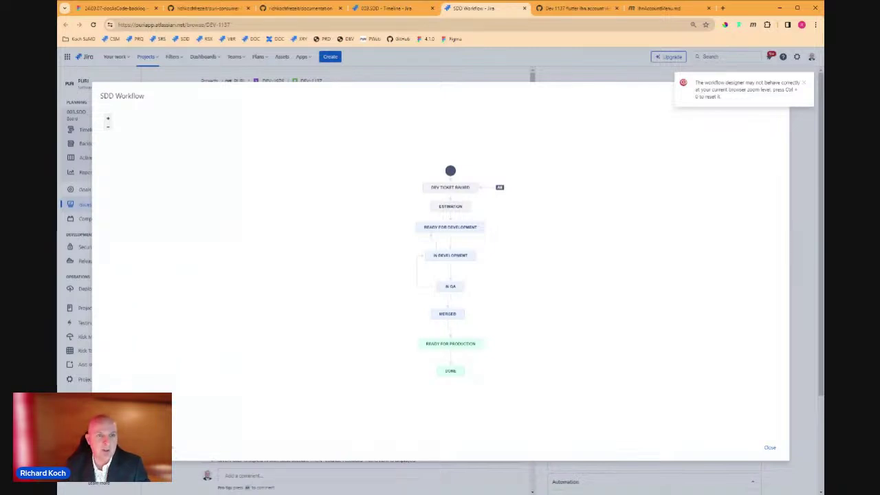
# Return to the GitHub pull request and open the documentation repository's code on the master branch
pyautogui.click(550, 9)
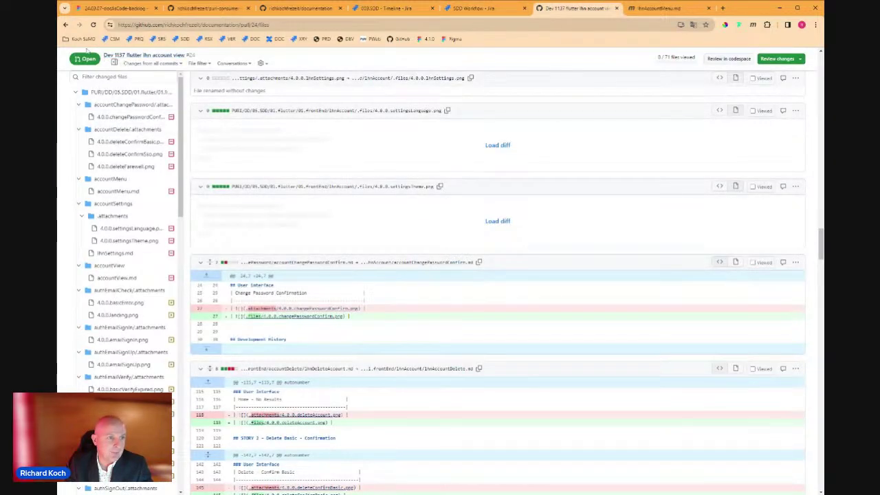
pyautogui.scroll(12, 423, 210)
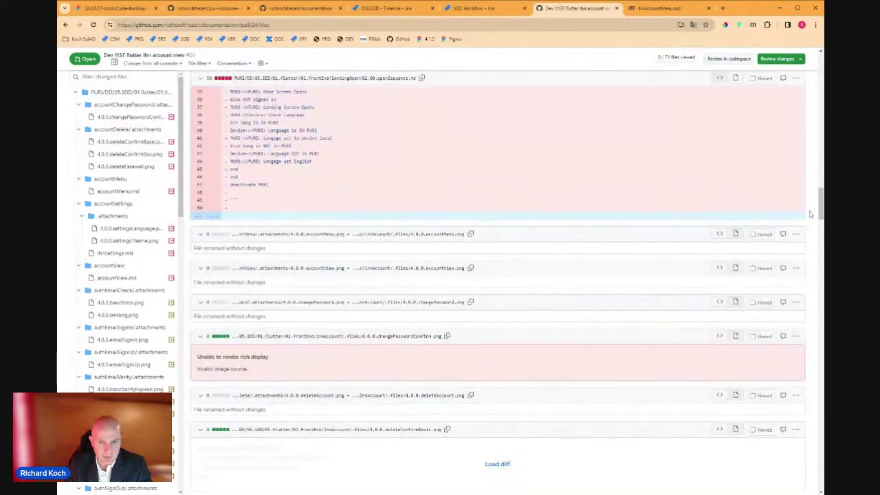
pyautogui.moveTo(821, 211); pyautogui.dragTo(821, 69)
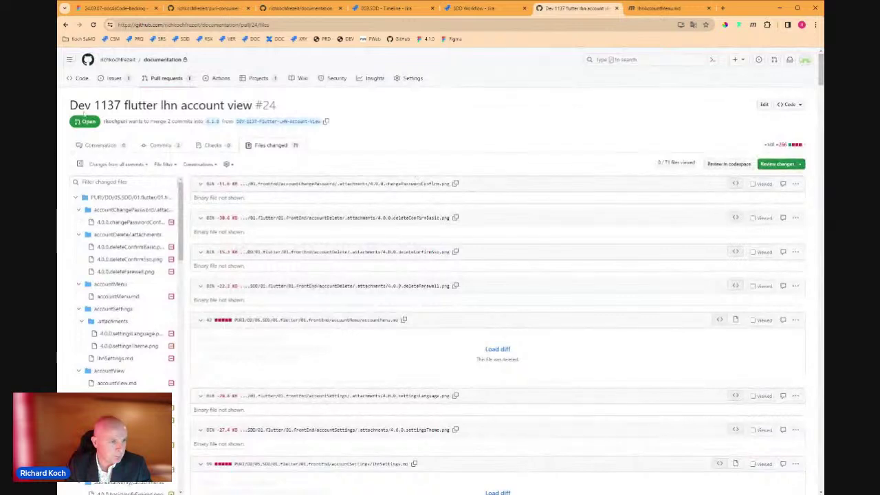
pyautogui.click(78, 80)
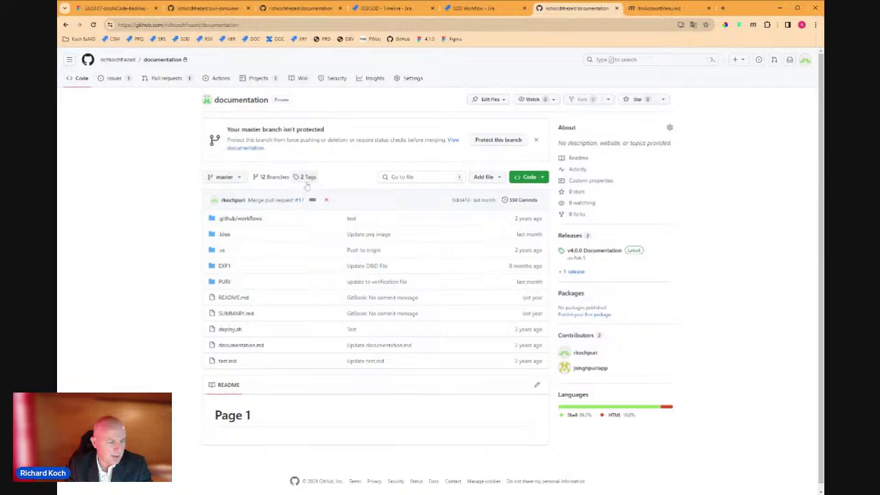
# Browse the PURI documentation folders and open jira.md in DD/01.DDP/05.toolchain
pyautogui.click(227, 283)
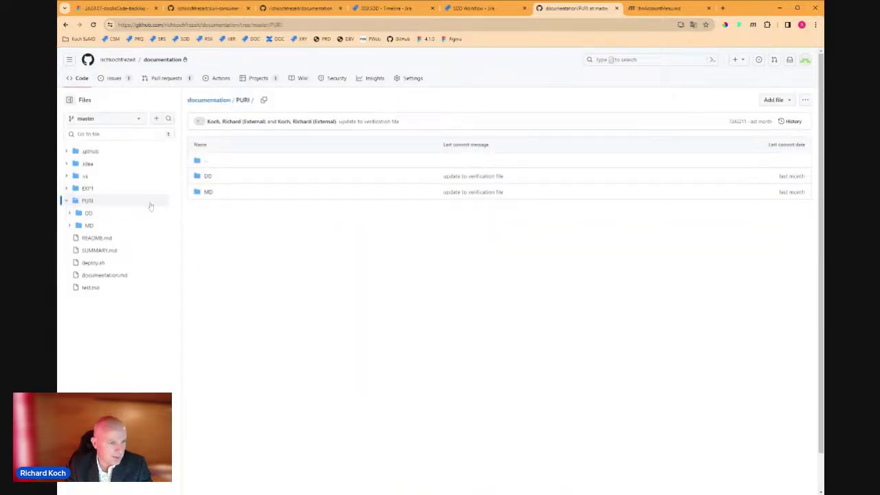
pyautogui.click(208, 192)
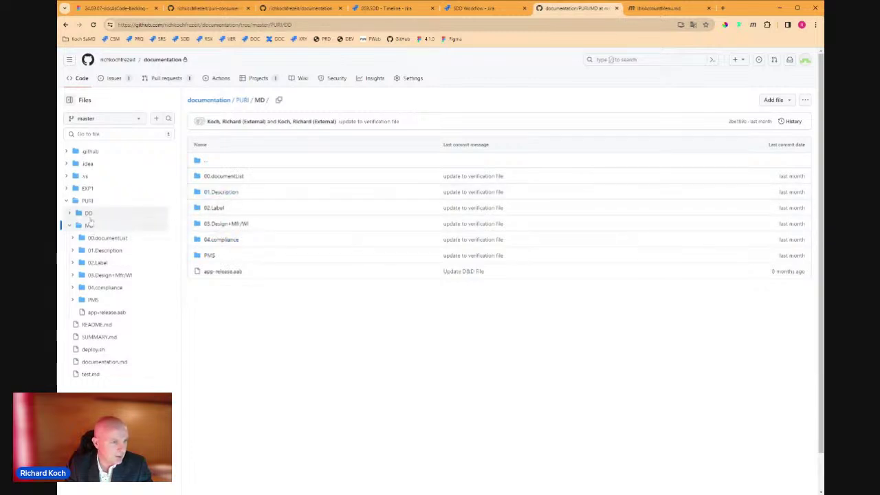
pyautogui.click(89, 213)
pyautogui.click(213, 177)
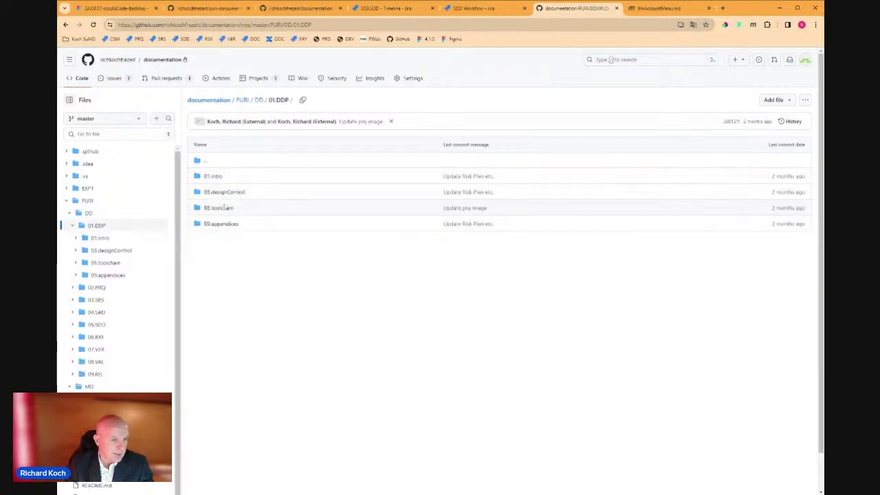
pyautogui.click(218, 208)
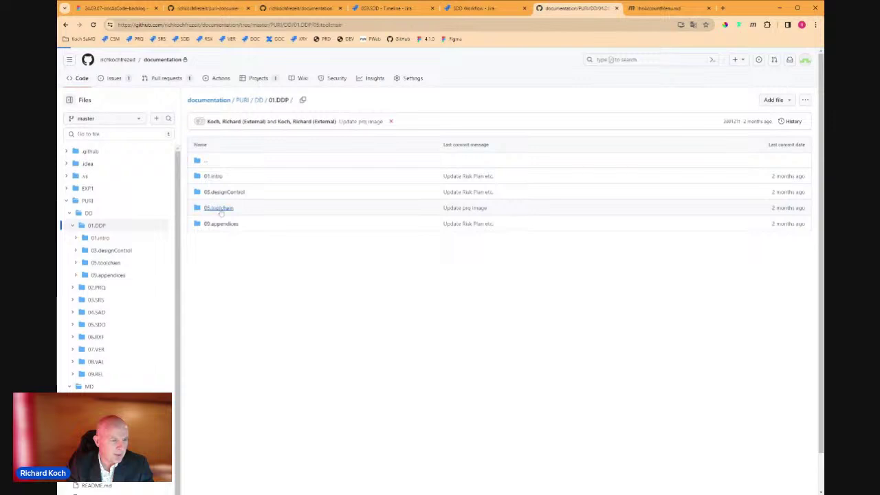
pyautogui.scroll(-1, 275, 282)
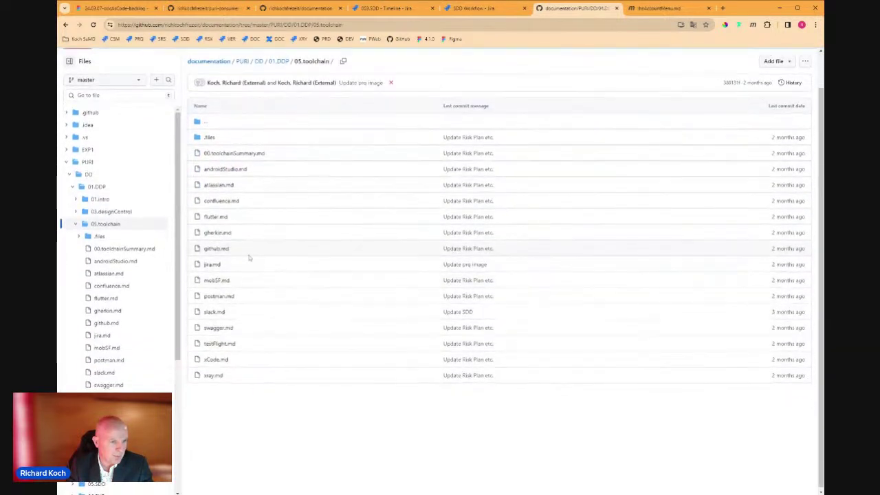
pyautogui.click(211, 264)
# Examine the Jira issue types, labels and SDD Workflow transition table in jira.md
pyautogui.scroll(-3, 634, 212)
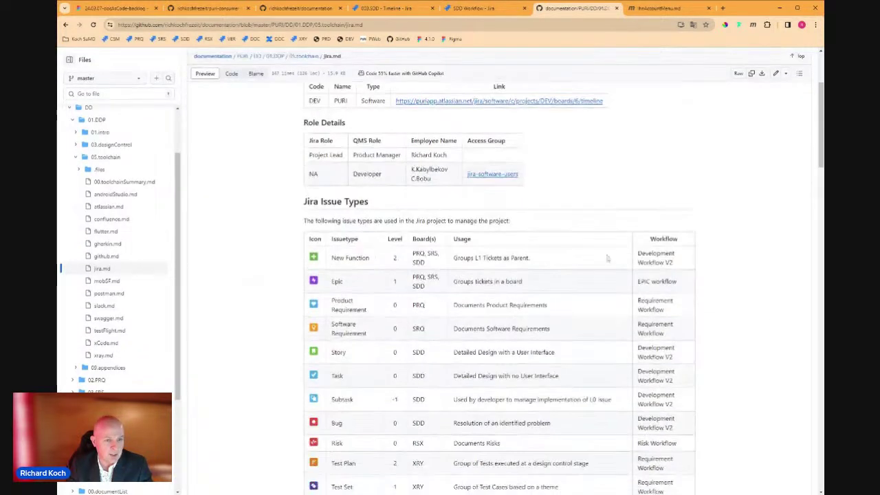
pyautogui.scroll(4, 636, 210)
pyautogui.scroll(-7, 645, 210)
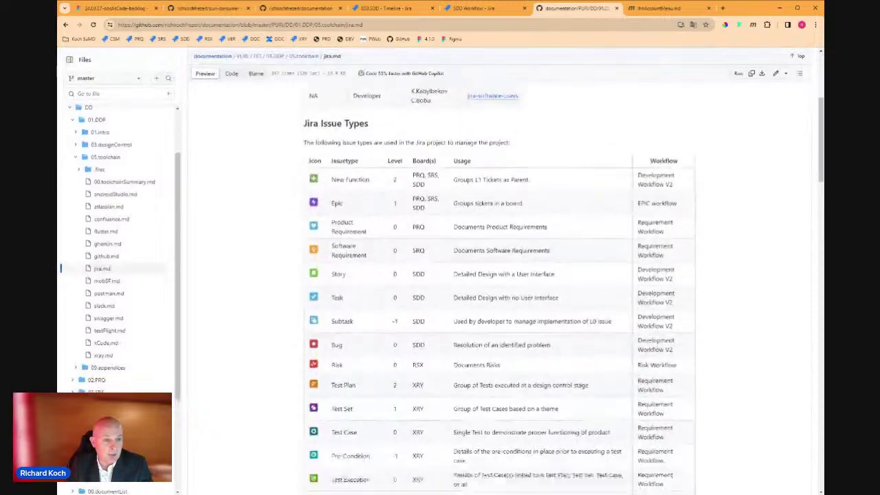
pyautogui.scroll(-5, 513, 186)
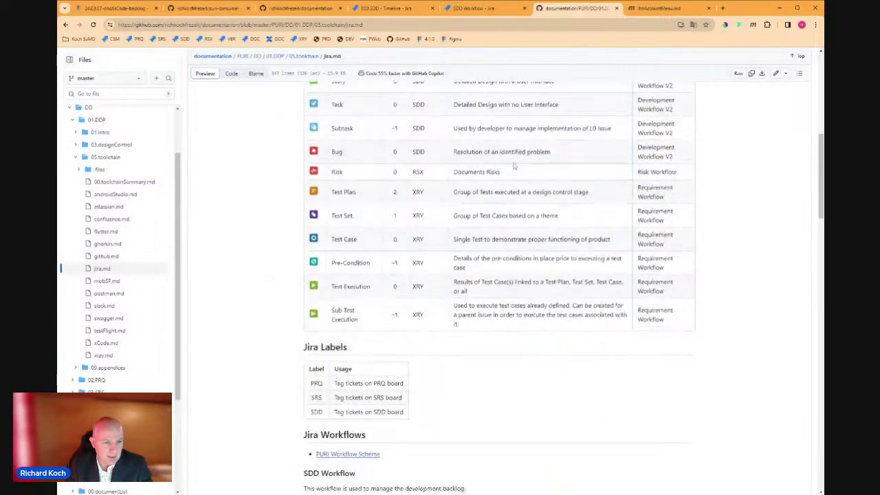
pyautogui.scroll(-2, 512, 194)
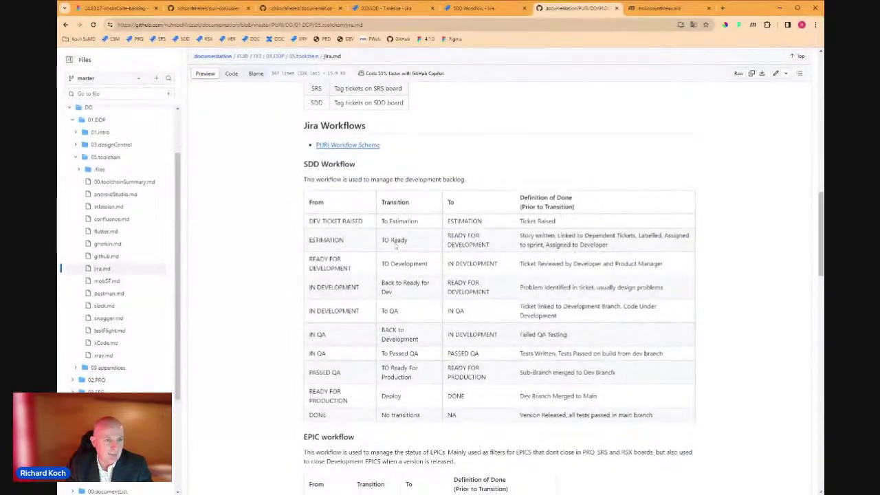
pyautogui.moveTo(320, 164); pyautogui.dragTo(345, 164)
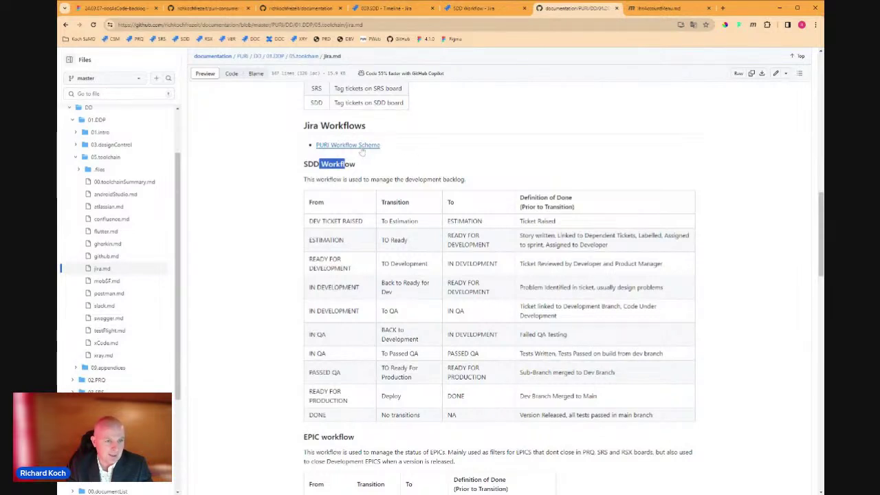
pyautogui.click(649, 169)
pyautogui.scroll(-2, 686, 261)
pyautogui.scroll(3, 550, 247)
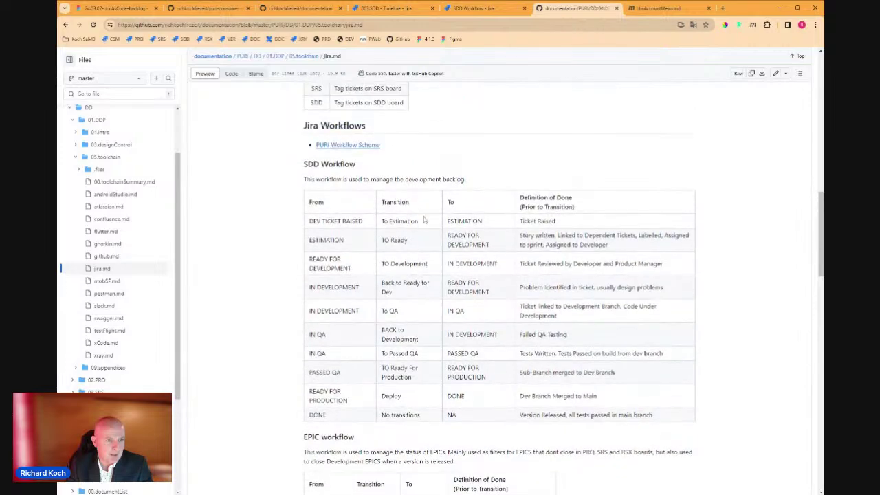
# Review the EPIC workflow and Requirement Workflow tables in jira.md, then return to the Jira Workflows section
pyautogui.scroll(-2, 413, 233)
pyautogui.scroll(-3, 413, 234)
pyautogui.scroll(-2, 371, 240)
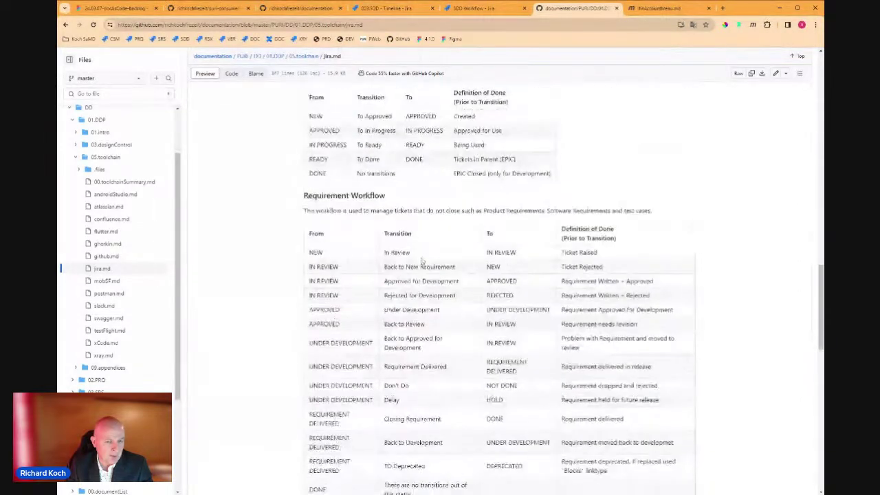
pyautogui.scroll(-3, 331, 241)
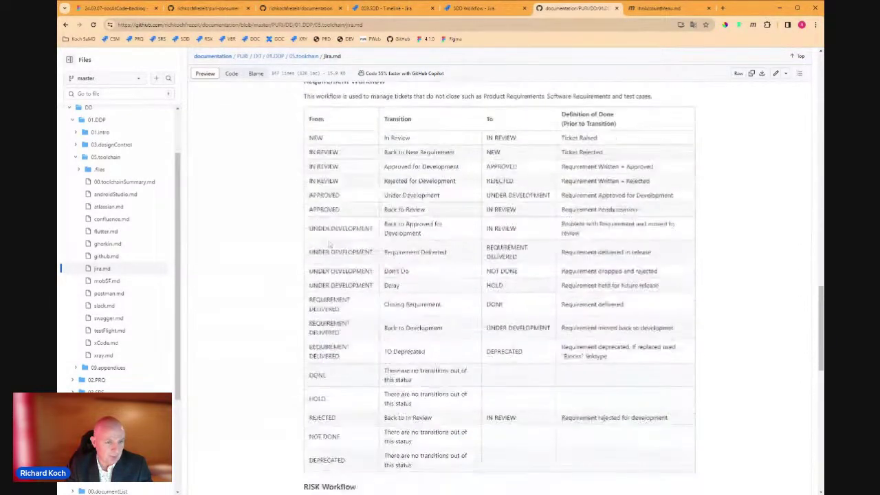
pyautogui.scroll(8, 481, 275)
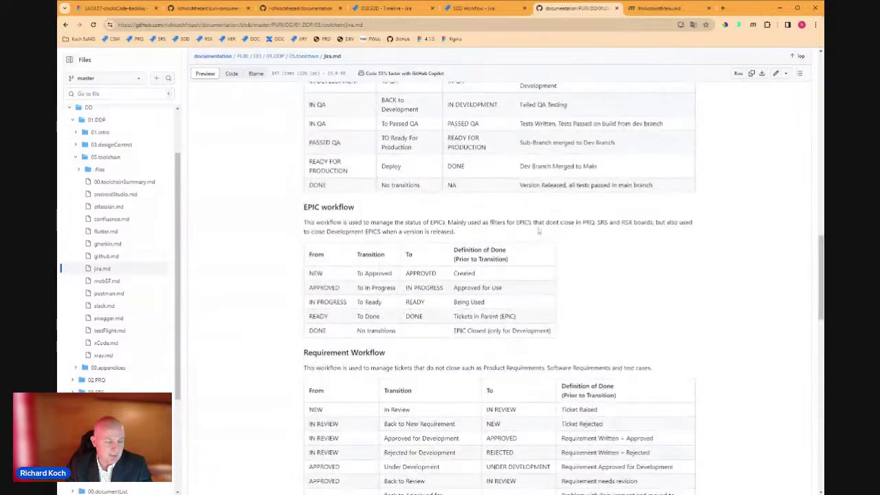
pyautogui.scroll(2, 547, 232)
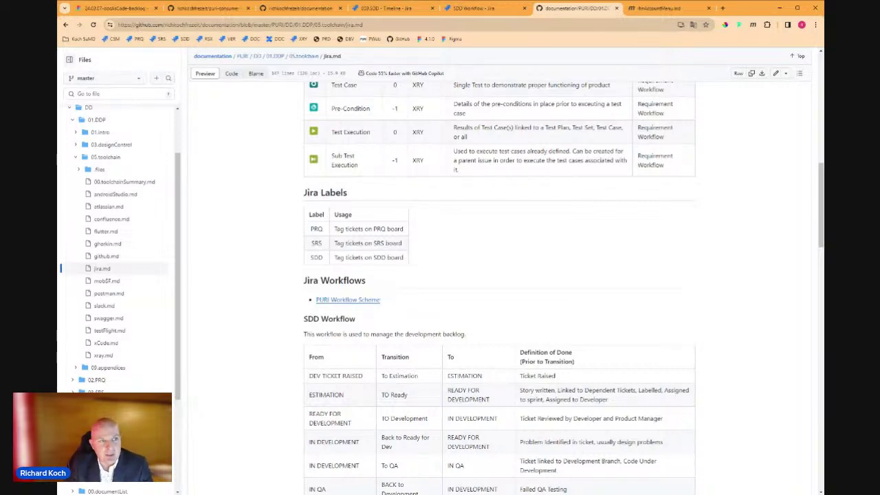
# Switch to the 24.03.07-docAsCode-backlog file in Figma and view the SaMD DESIGN "V" FOCUS slide up close
pyautogui.click(137, 8)
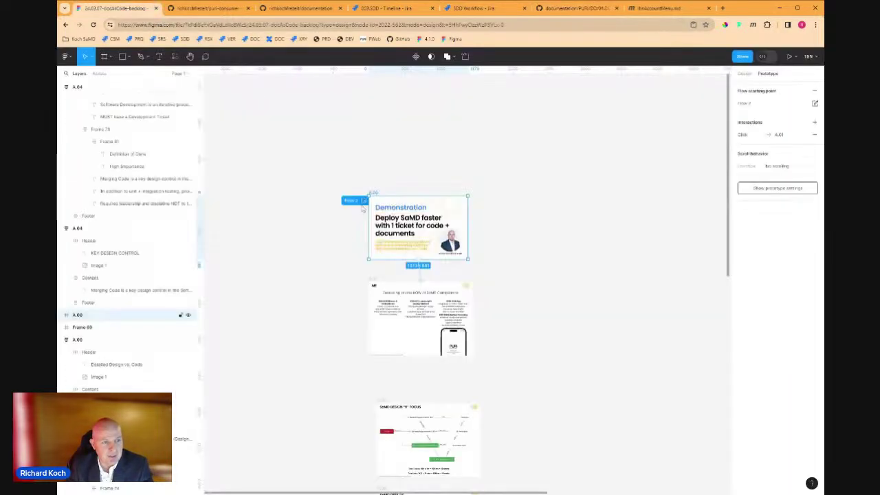
pyautogui.scroll(-5, 390, 342)
pyautogui.hotkey('shift', '2')
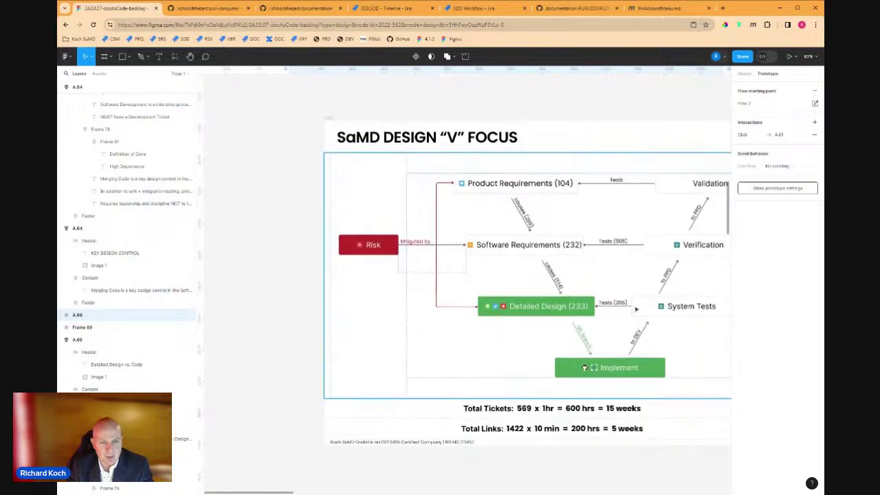
pyautogui.click(277, 385)
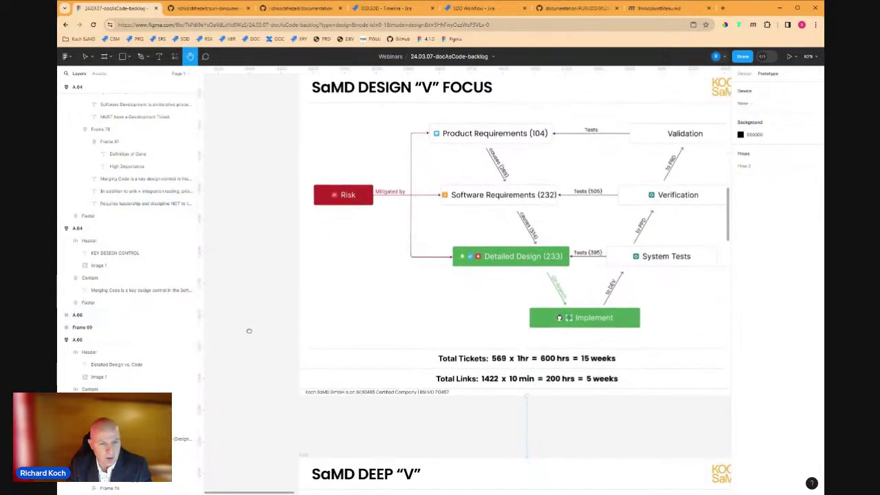
pyautogui.scroll(-3, 281, 383)
pyautogui.hscroll(2, 578, 432)
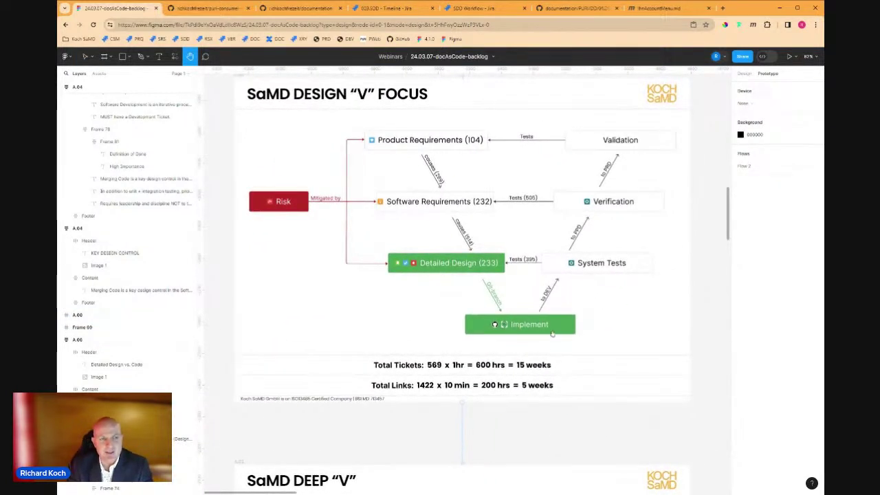